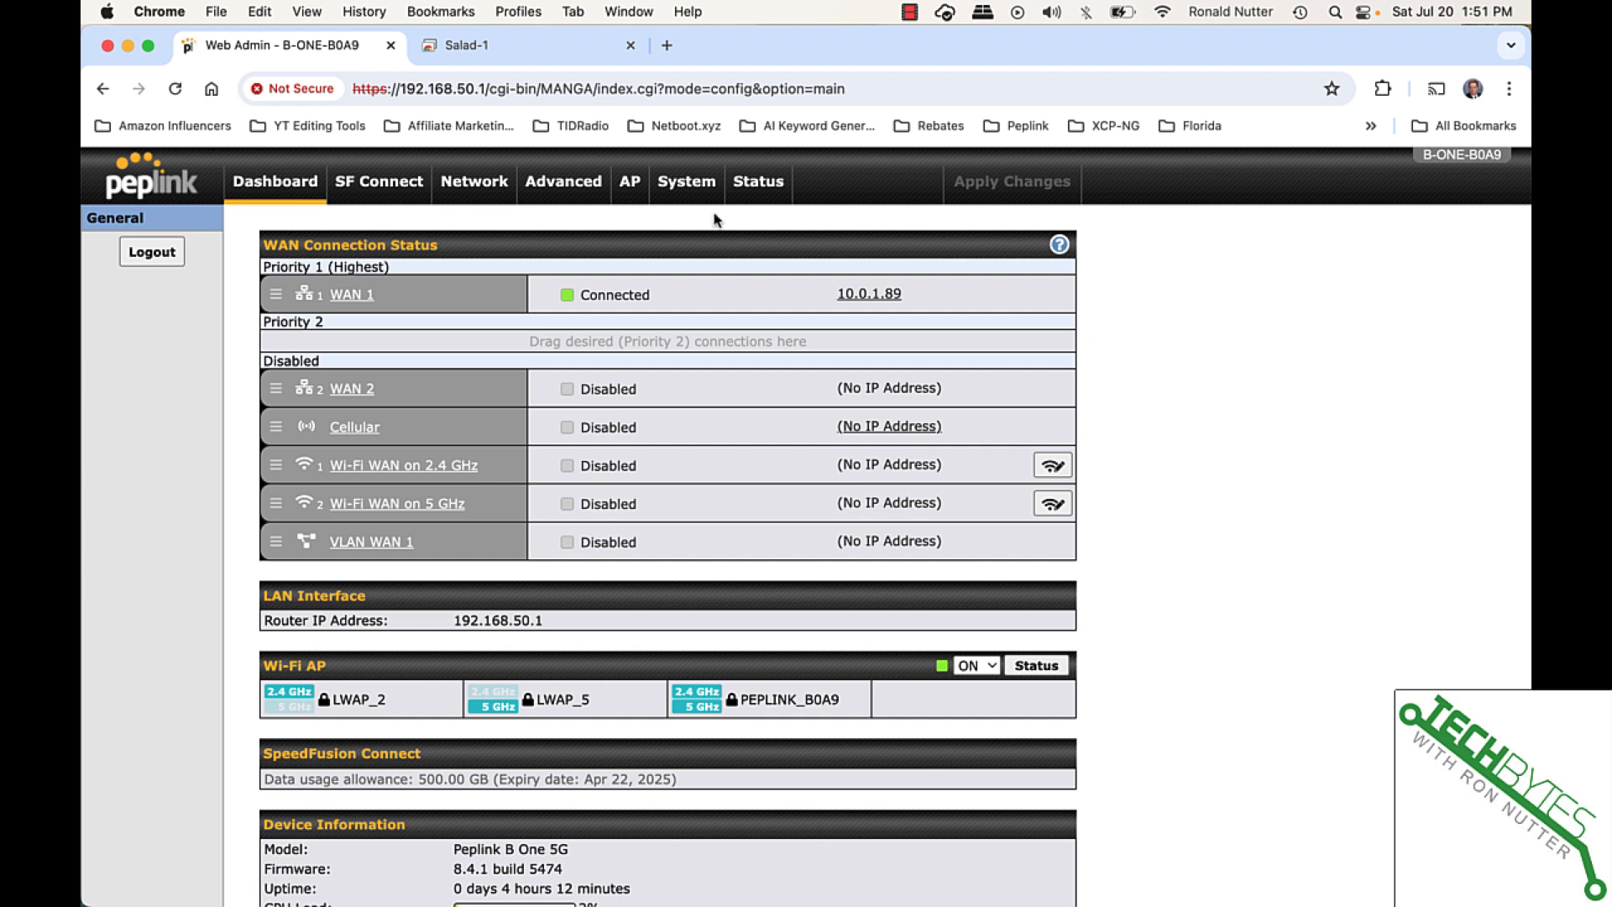
# - Open the router's event log settings and review the remote syslog option and its host address
pyautogui.click(694, 186)
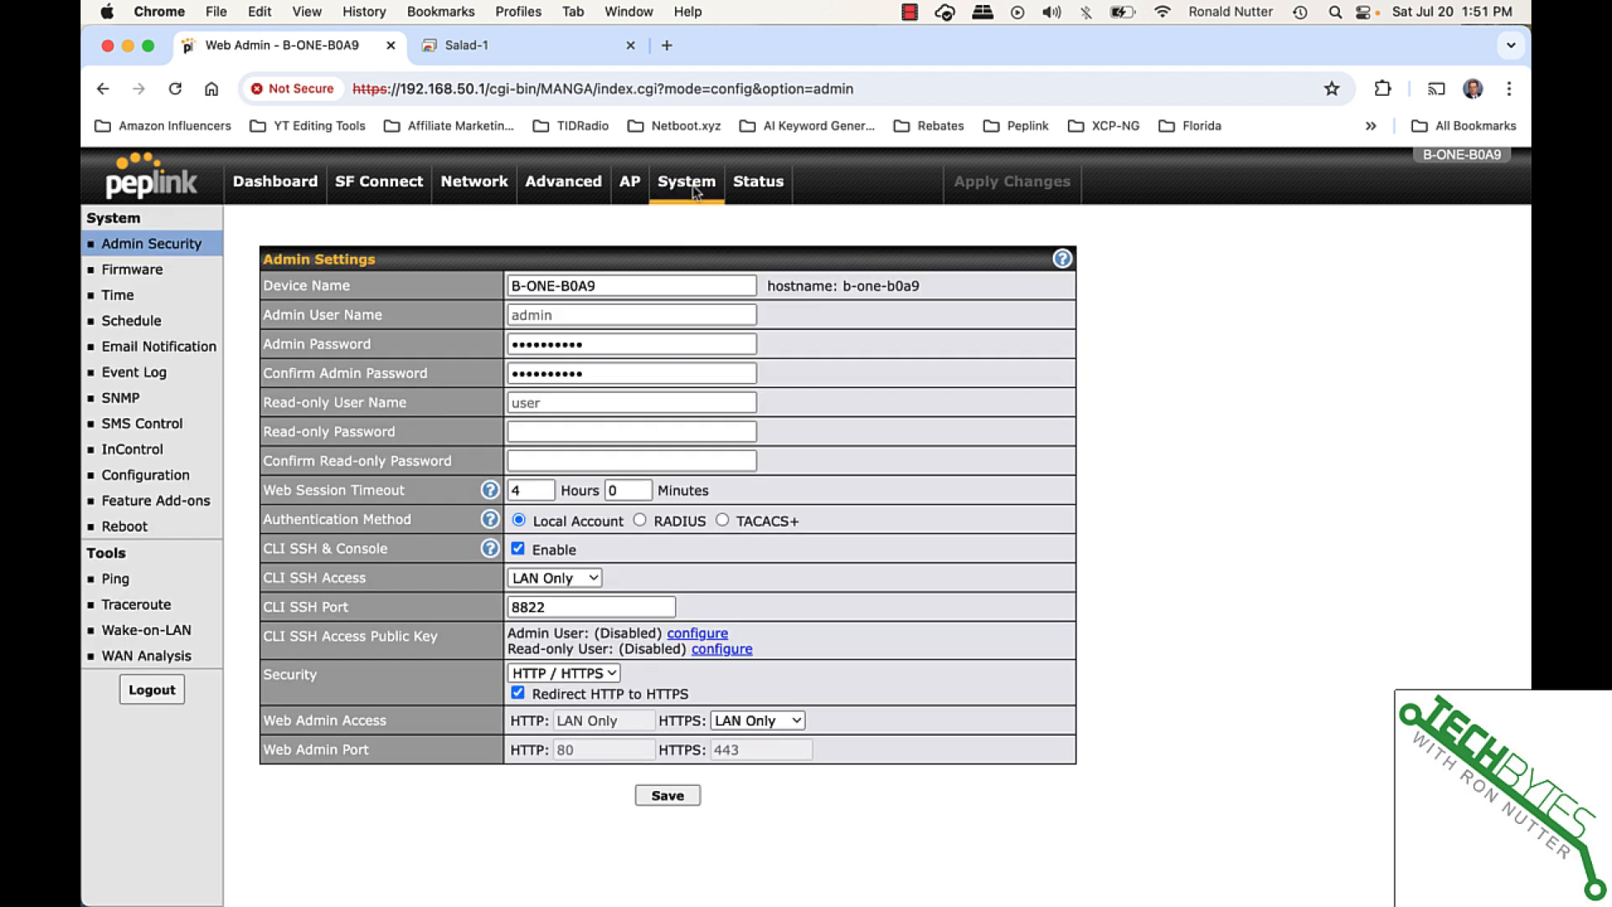
pyautogui.click(135, 372)
pyautogui.click(518, 270)
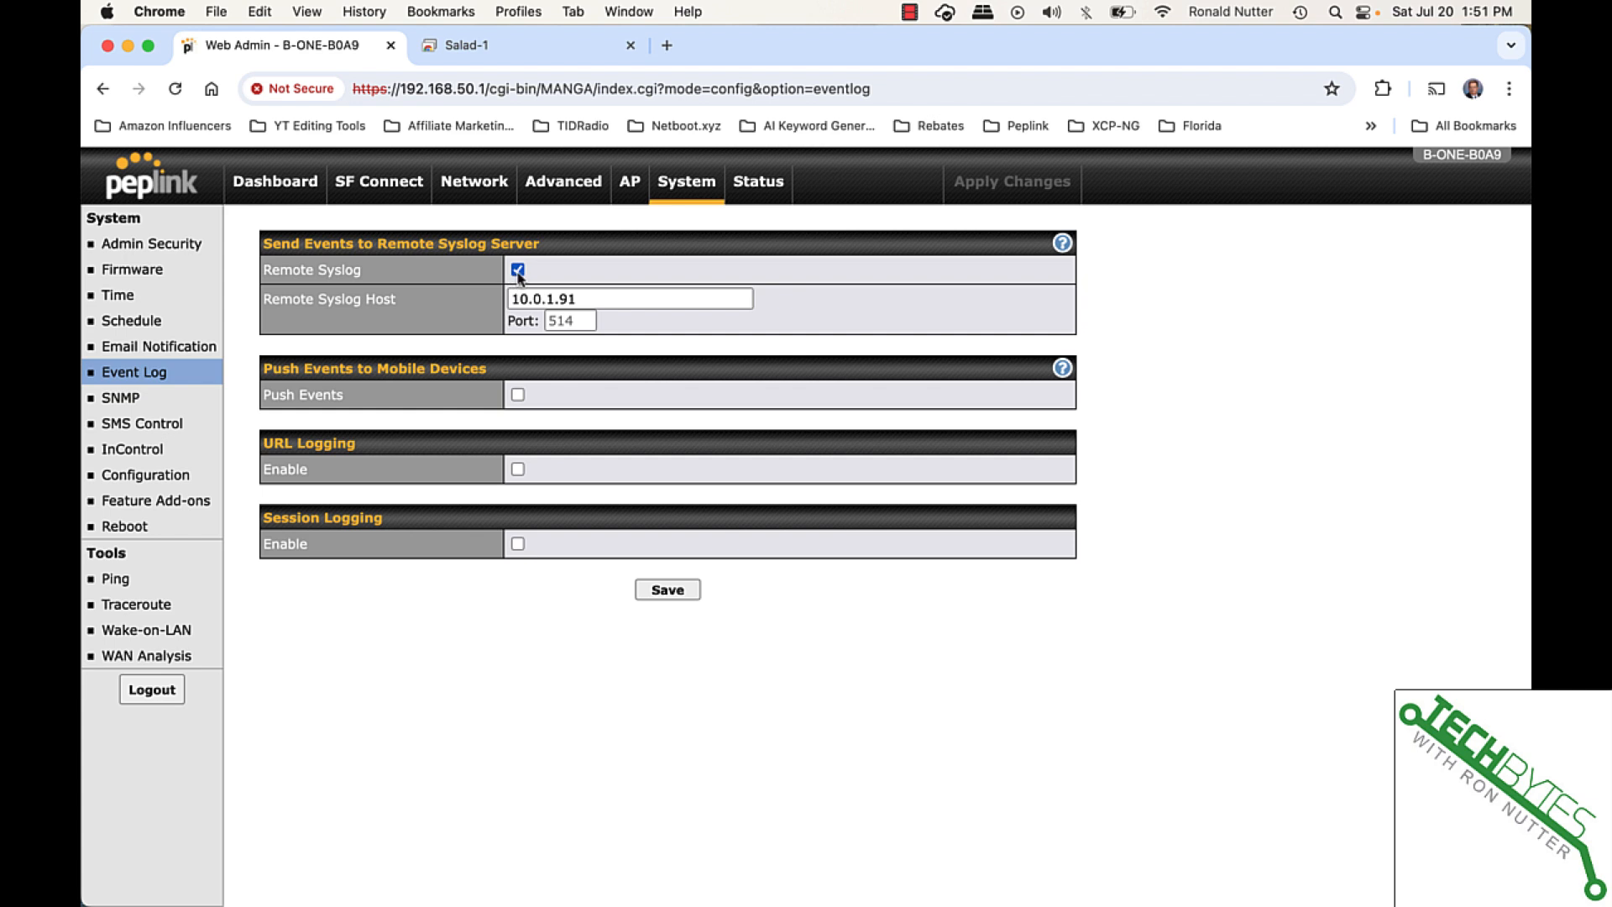
pyautogui.click(518, 299)
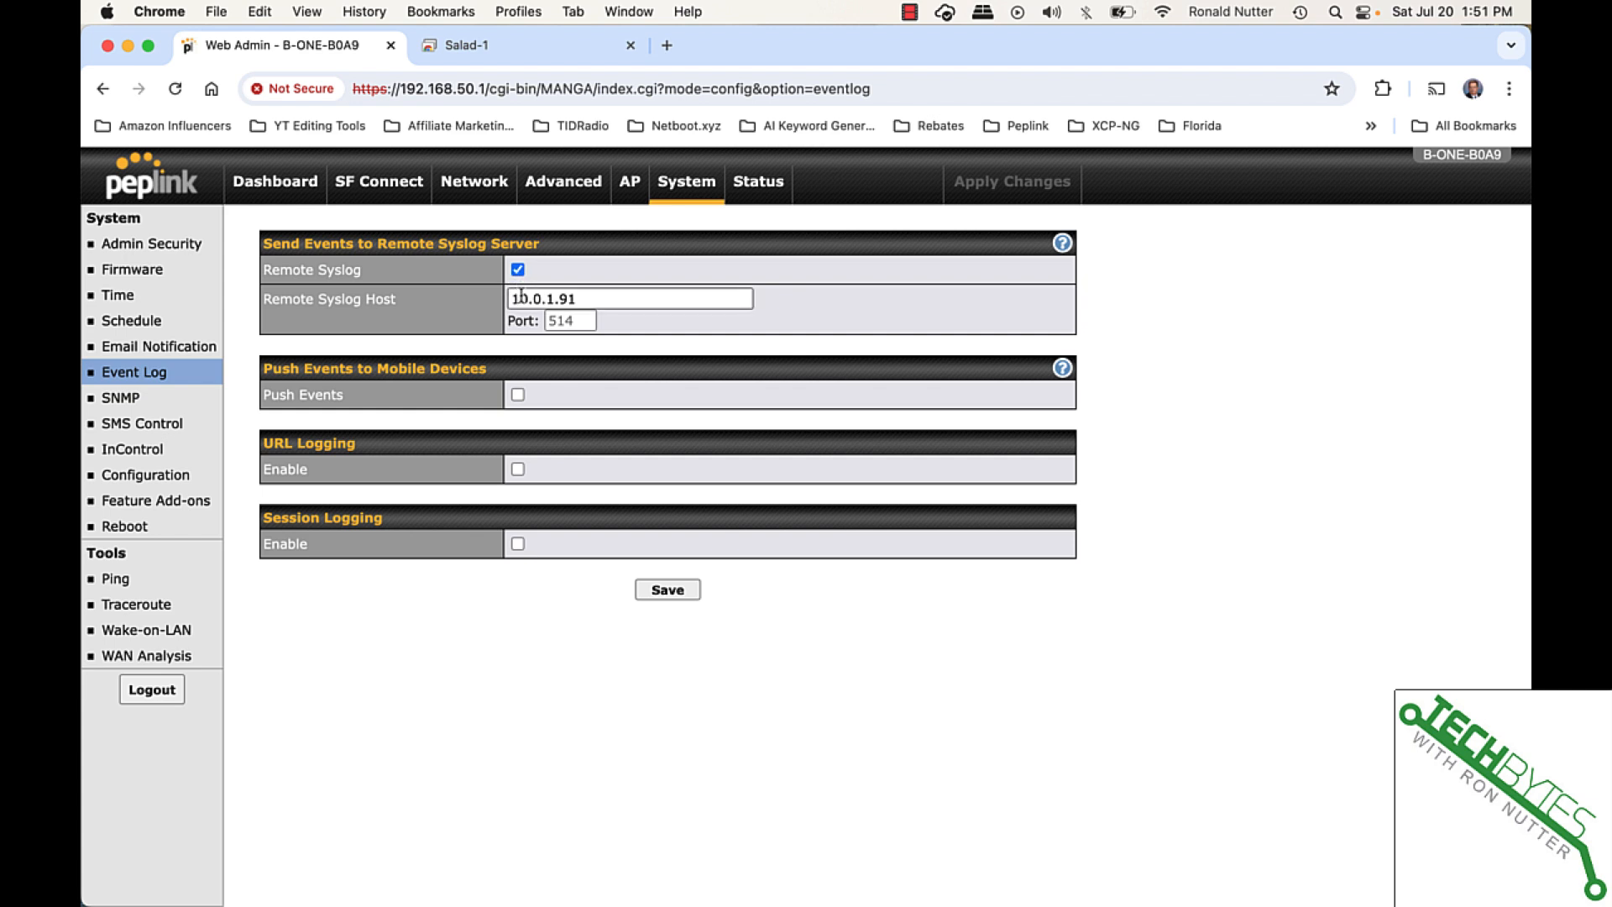
pyautogui.click(597, 299)
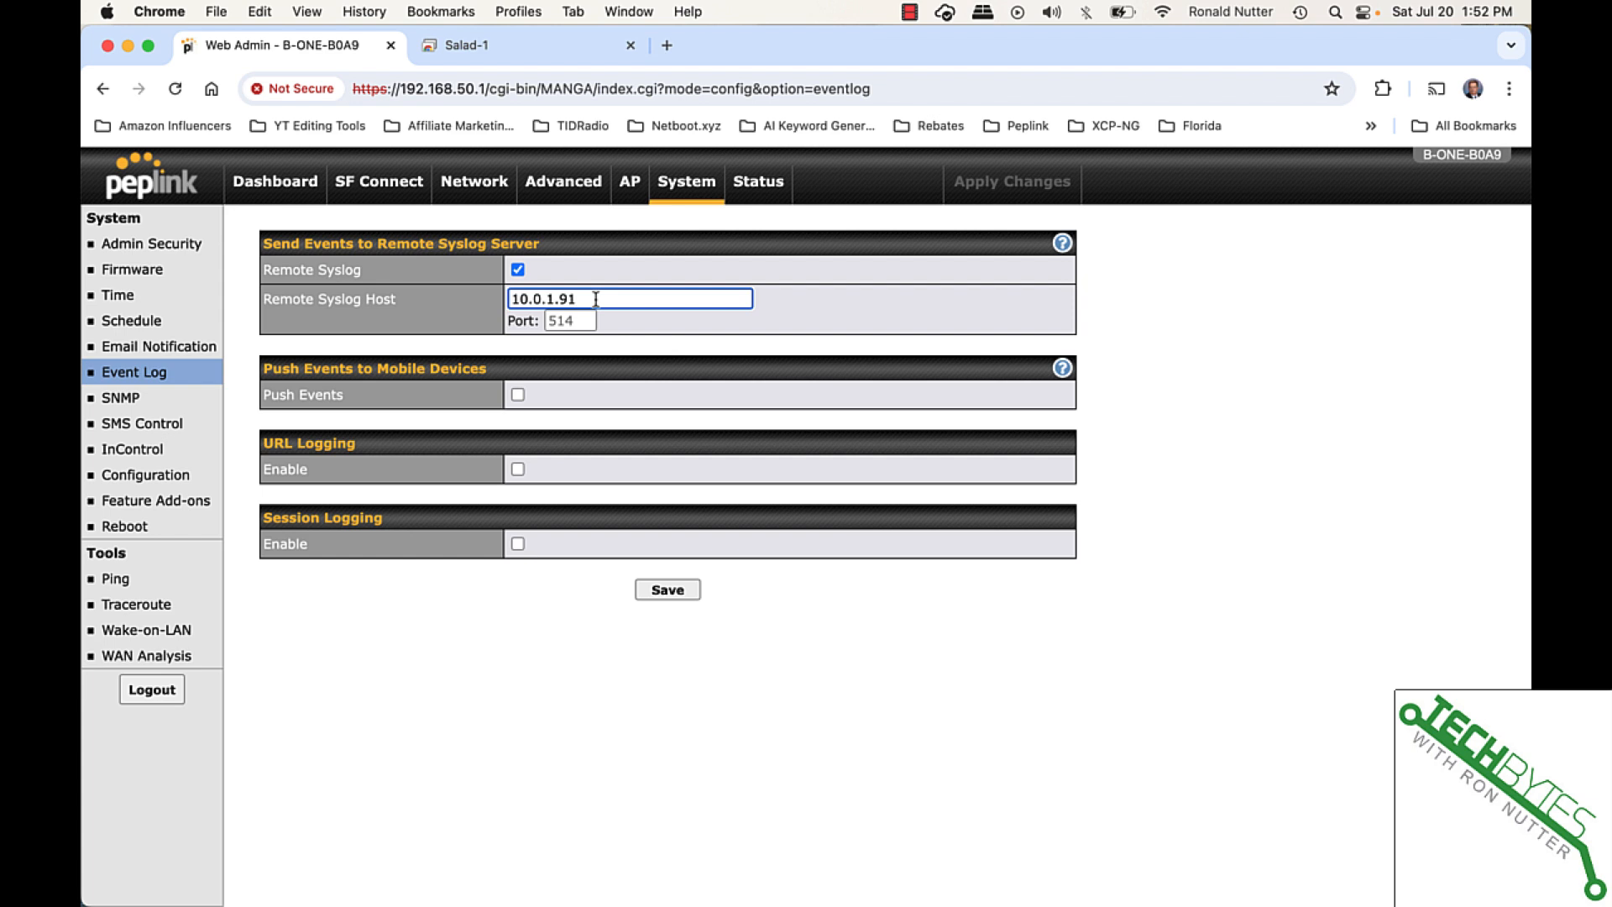
# - Ping 10.0.1.91 over the WAN 1 connection to test that the syslog host is reachable
pyautogui.click(139, 588)
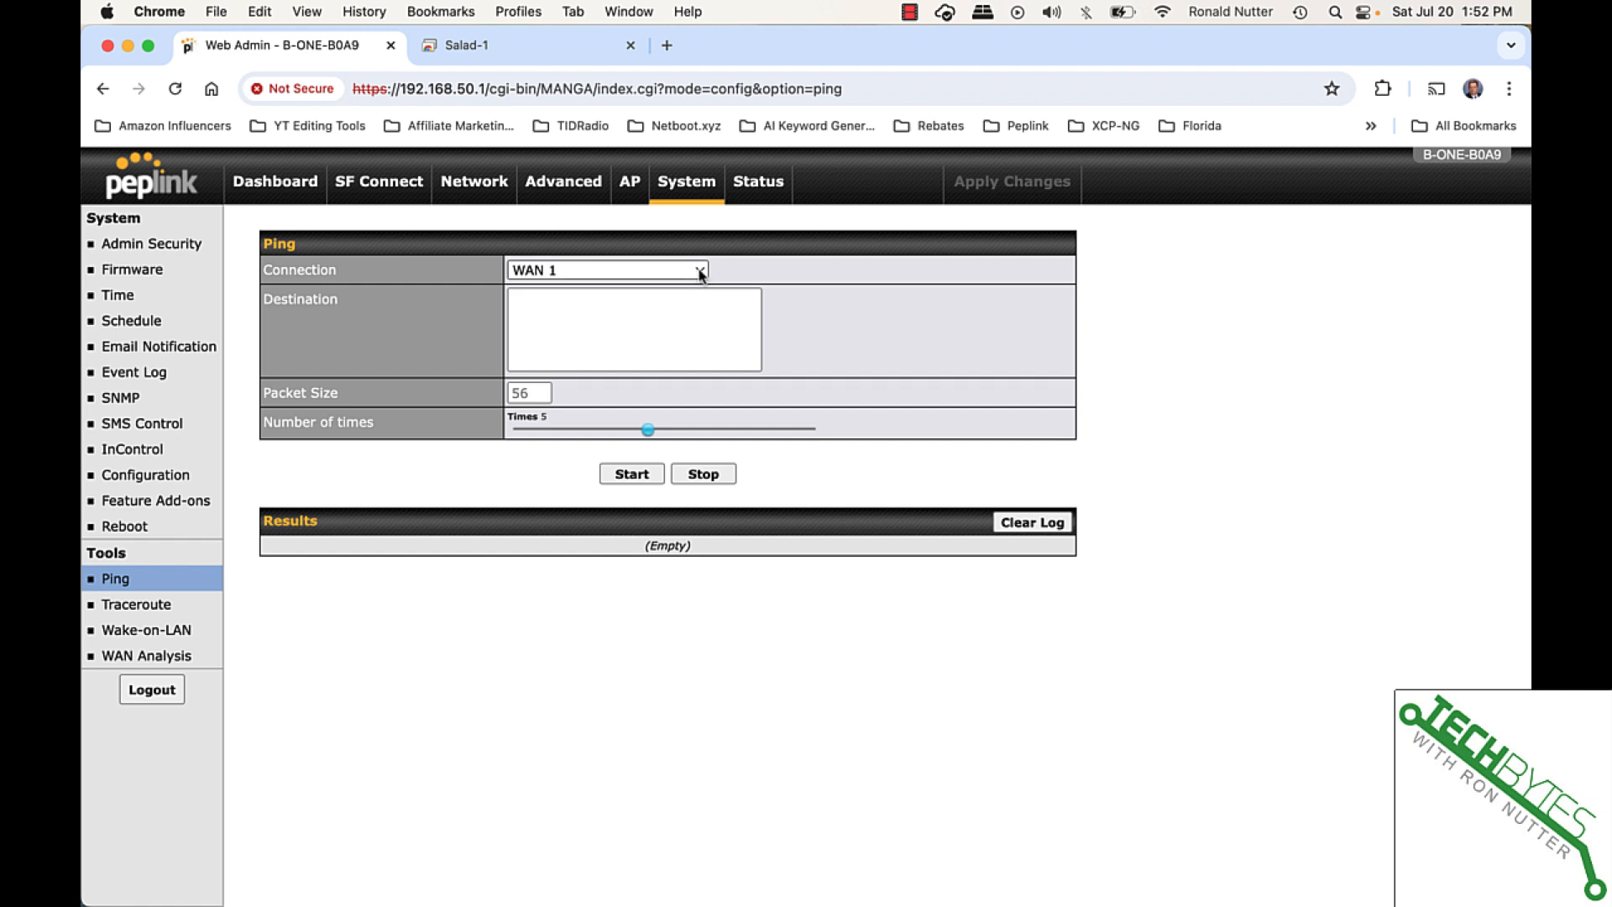
pyautogui.click(634, 303)
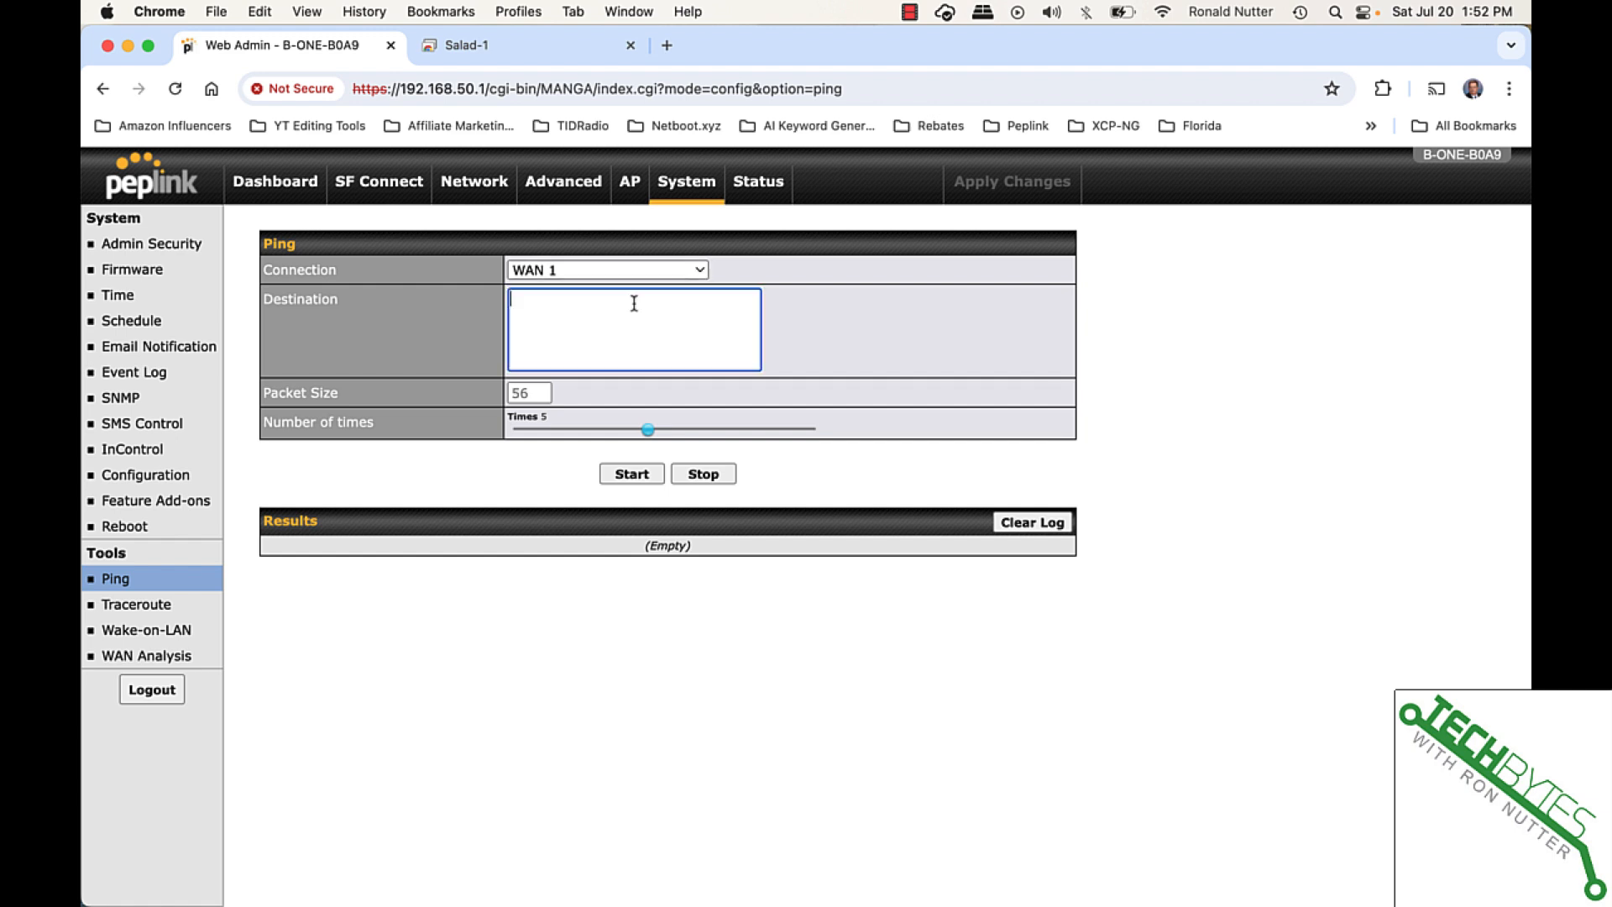
pyautogui.write('10.0.1.91')
pyautogui.click(639, 475)
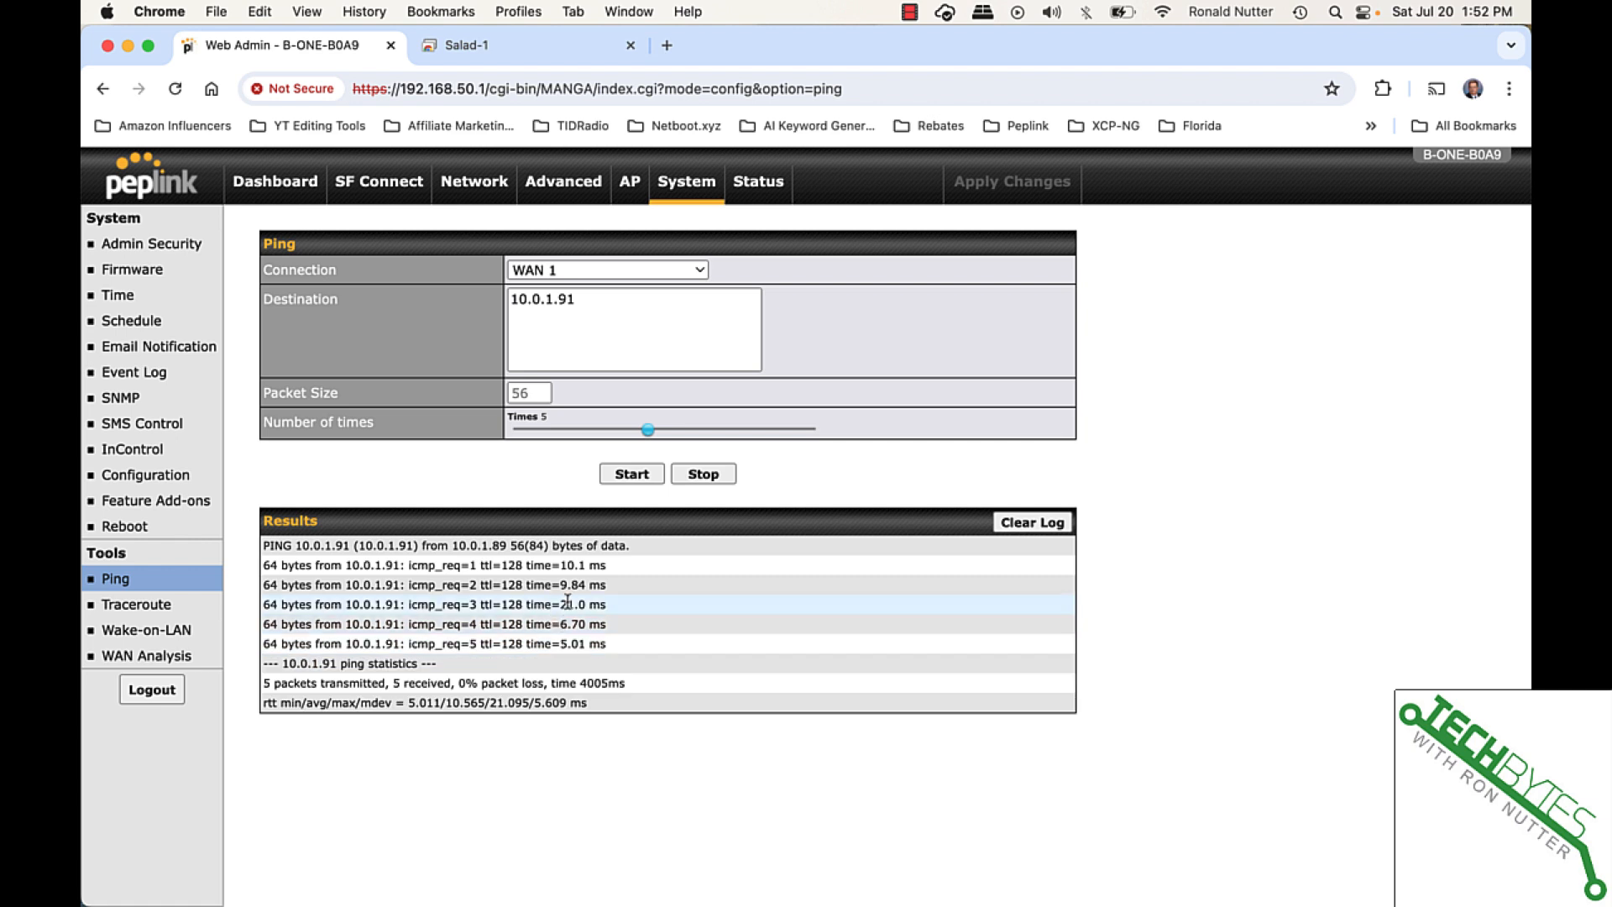
# - Return to the event log settings, save the remote syslog configuration and apply the router changes
pyautogui.click(124, 378)
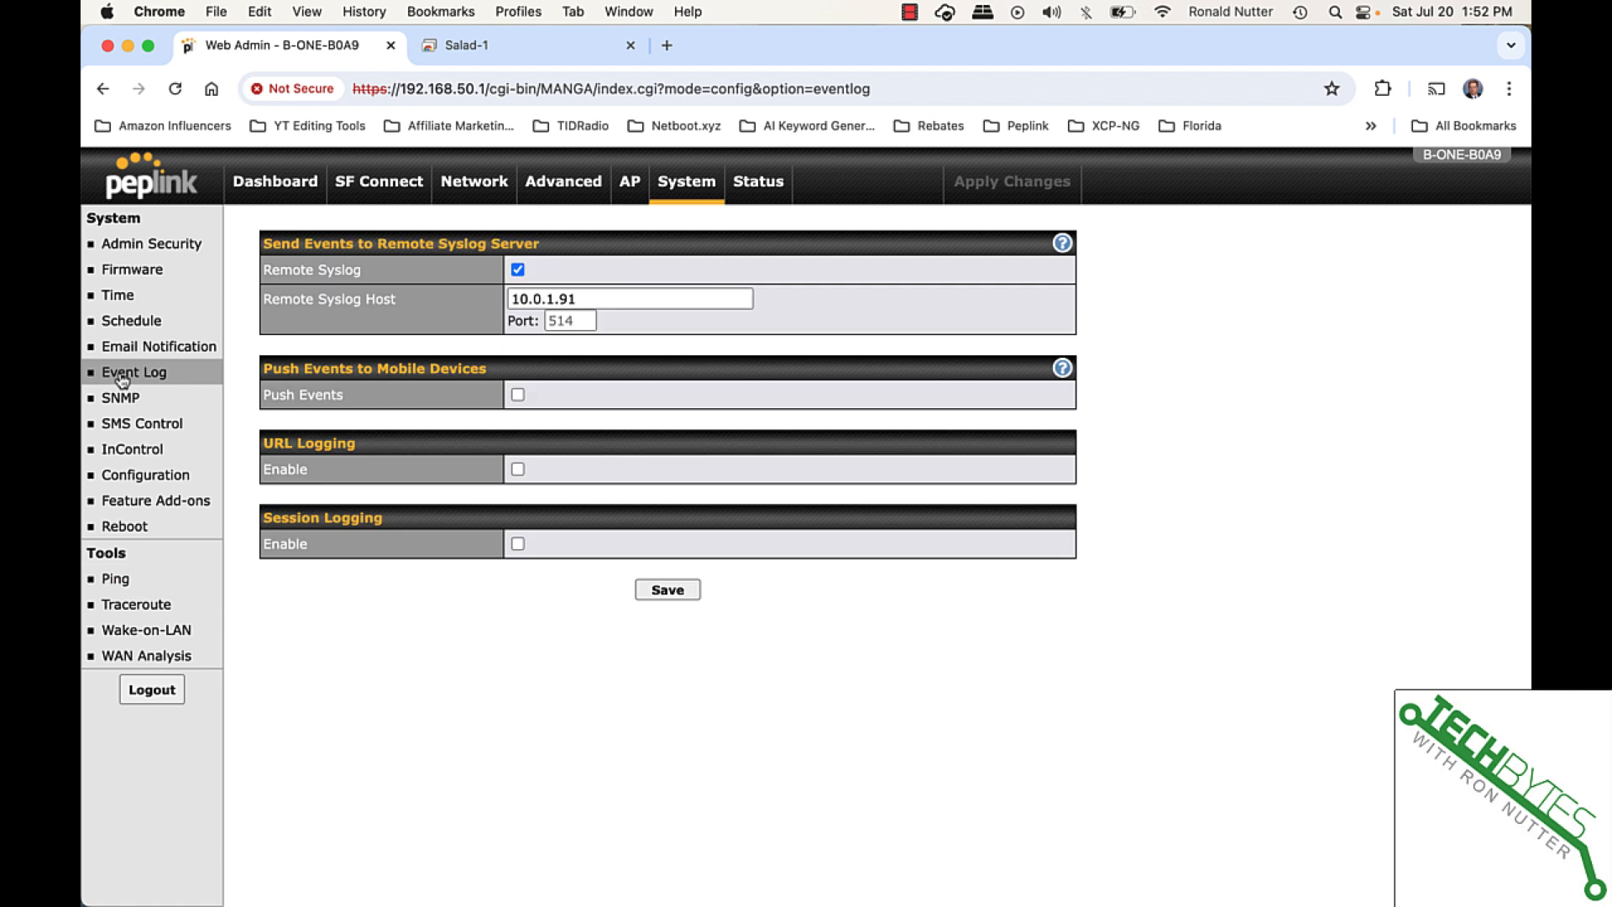
pyautogui.click(576, 324)
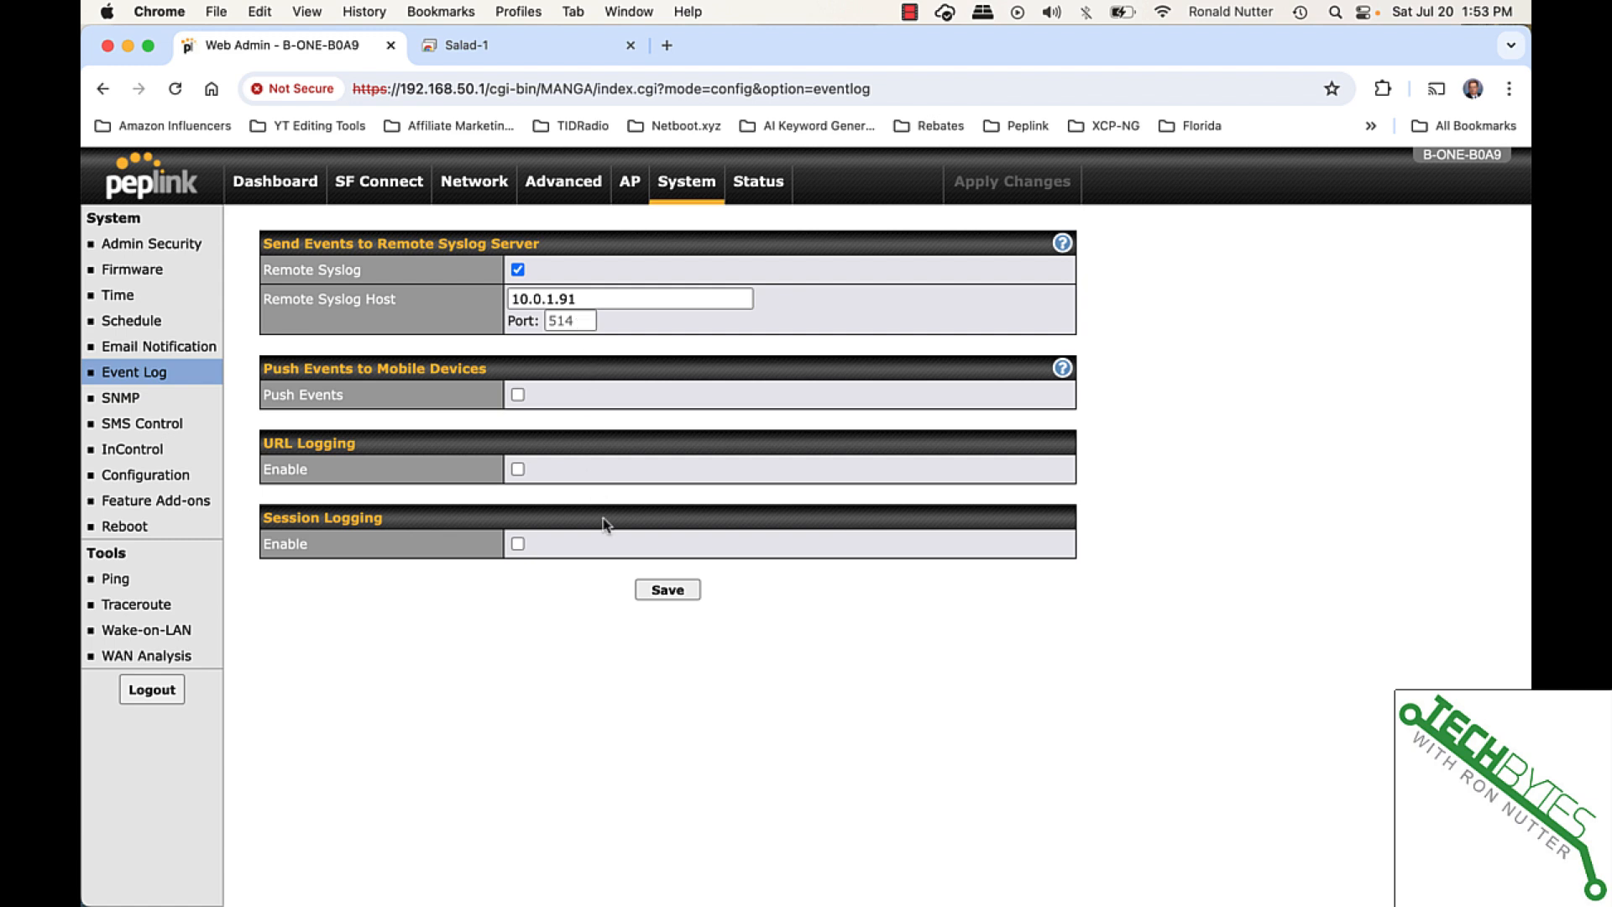
pyautogui.click(666, 592)
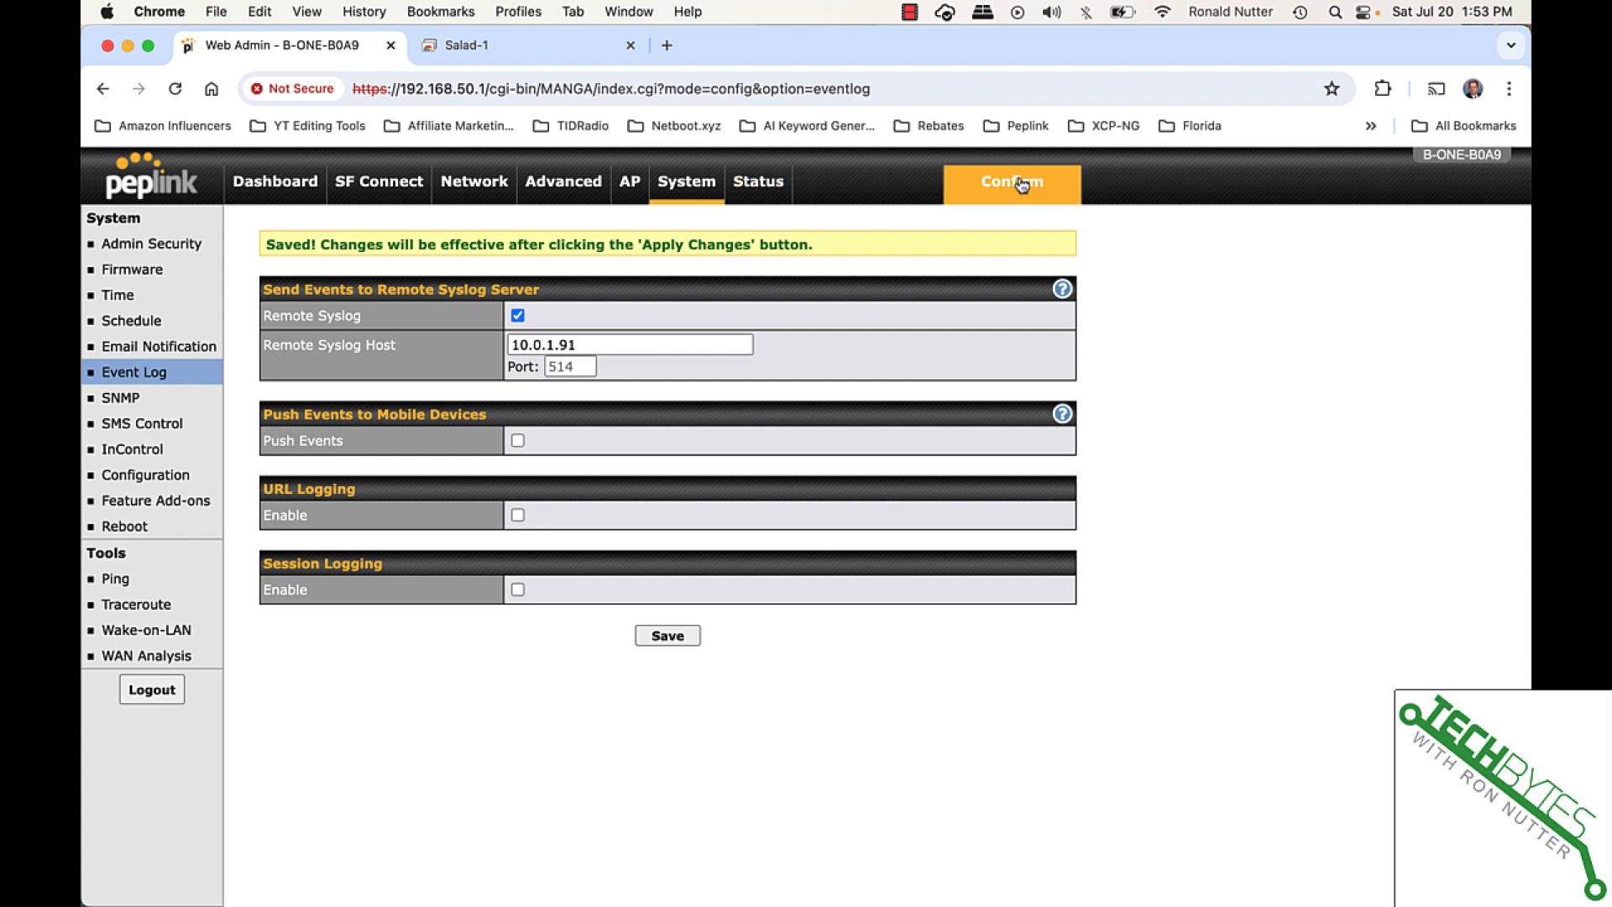
pyautogui.click(1019, 181)
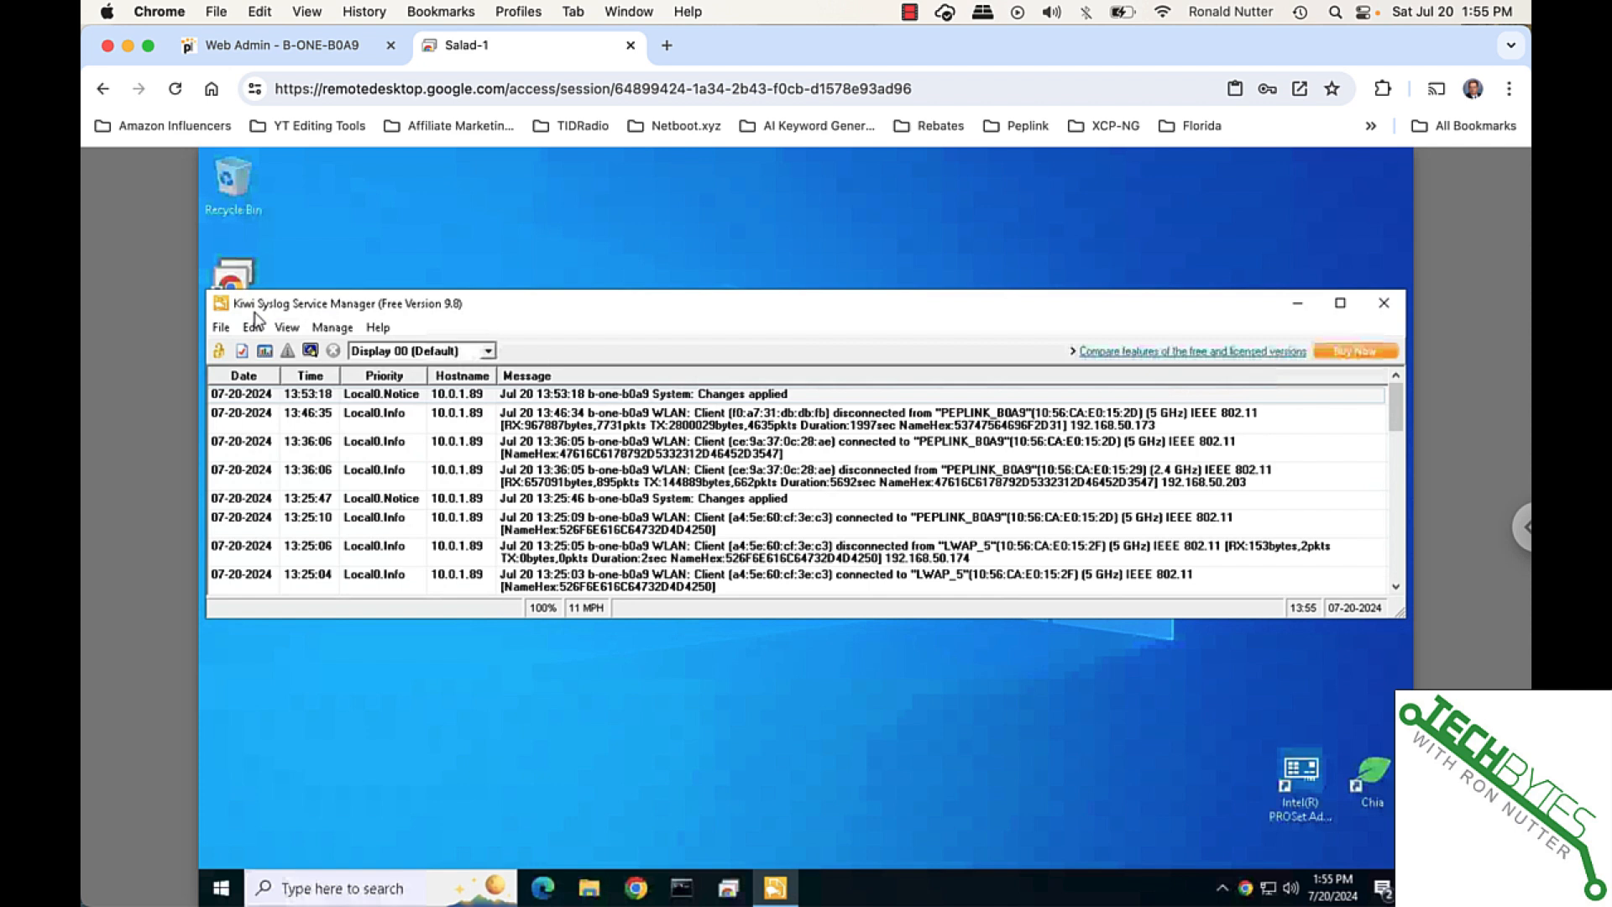
# - Review the UDP and TCP listening options in the Kiwi Syslog Server setup and apply the UDP input settings
pyautogui.click(220, 328)
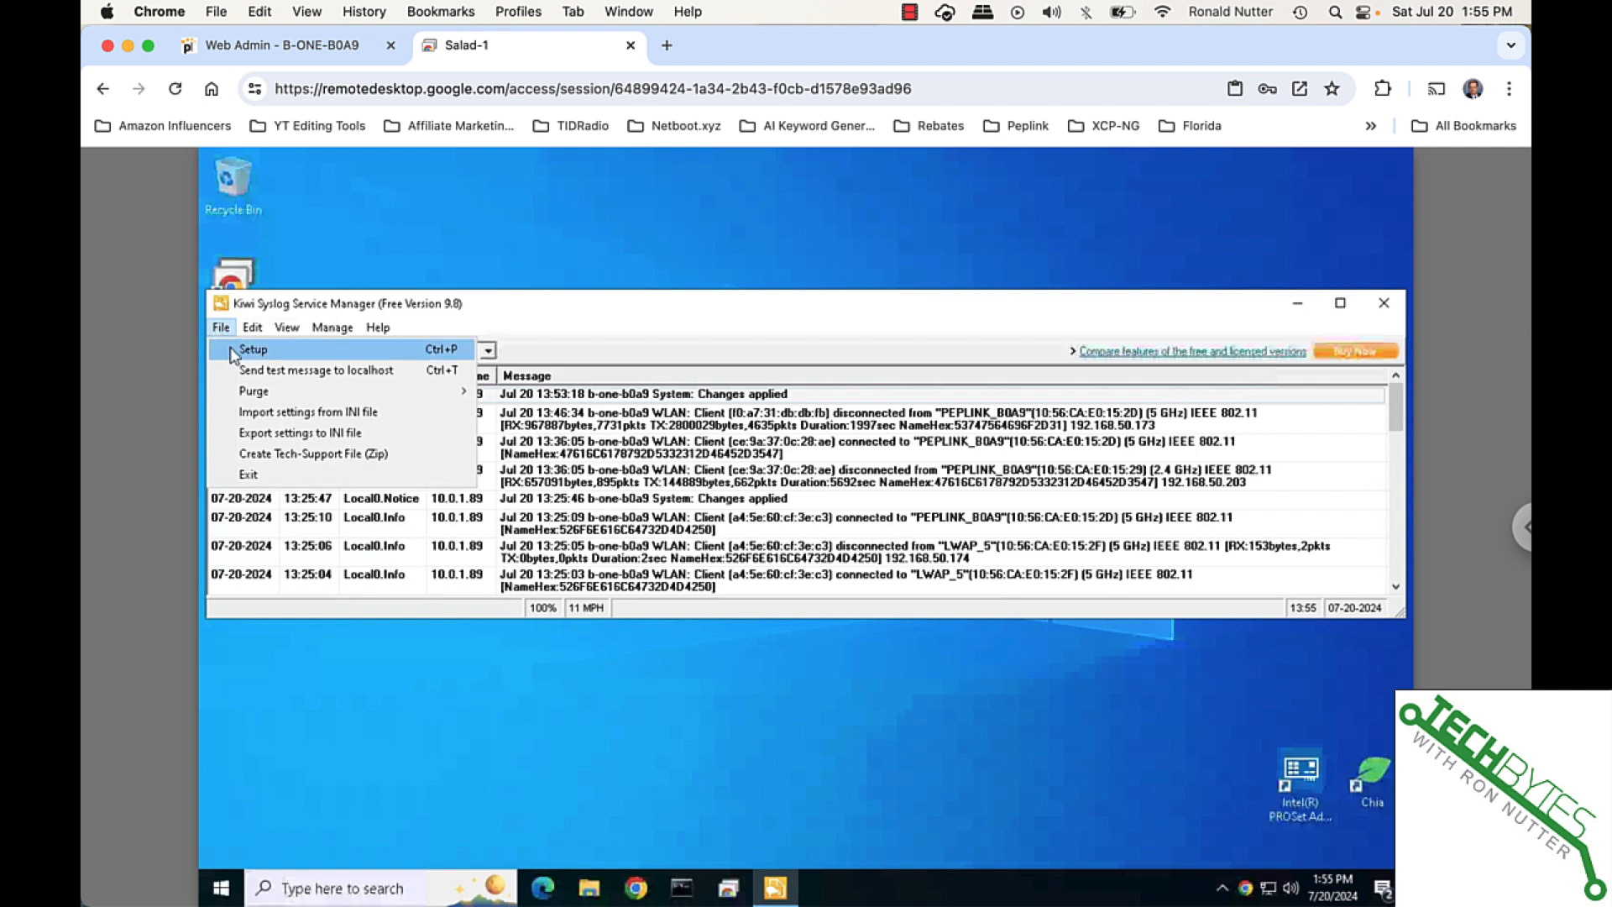
pyautogui.click(231, 348)
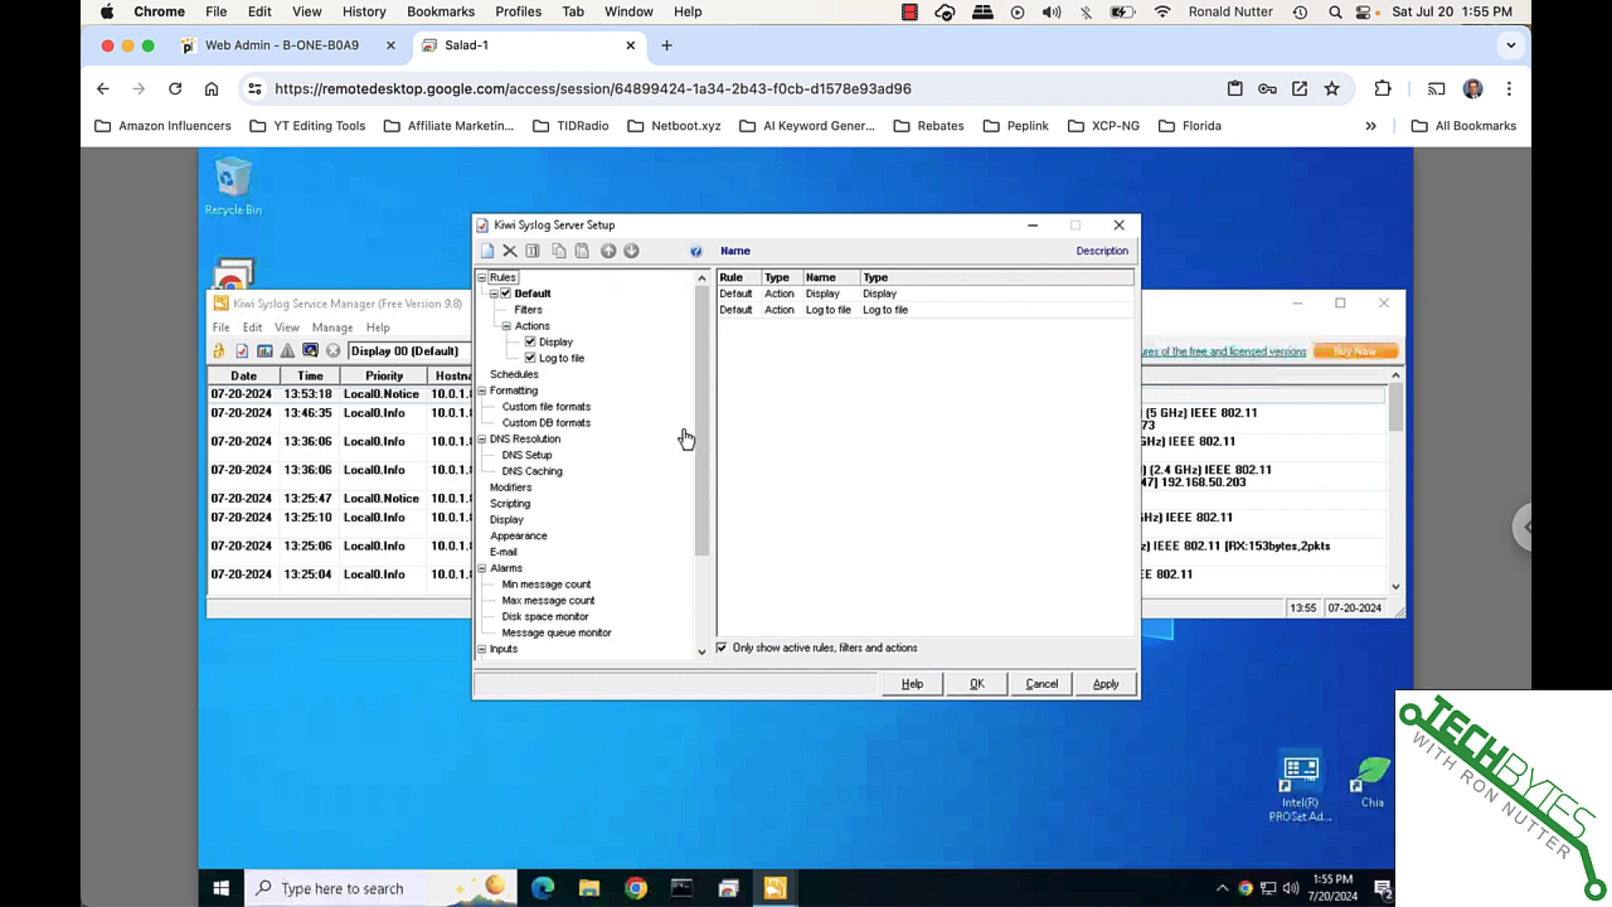
pyautogui.moveTo(701, 437); pyautogui.dragTo(693, 572)
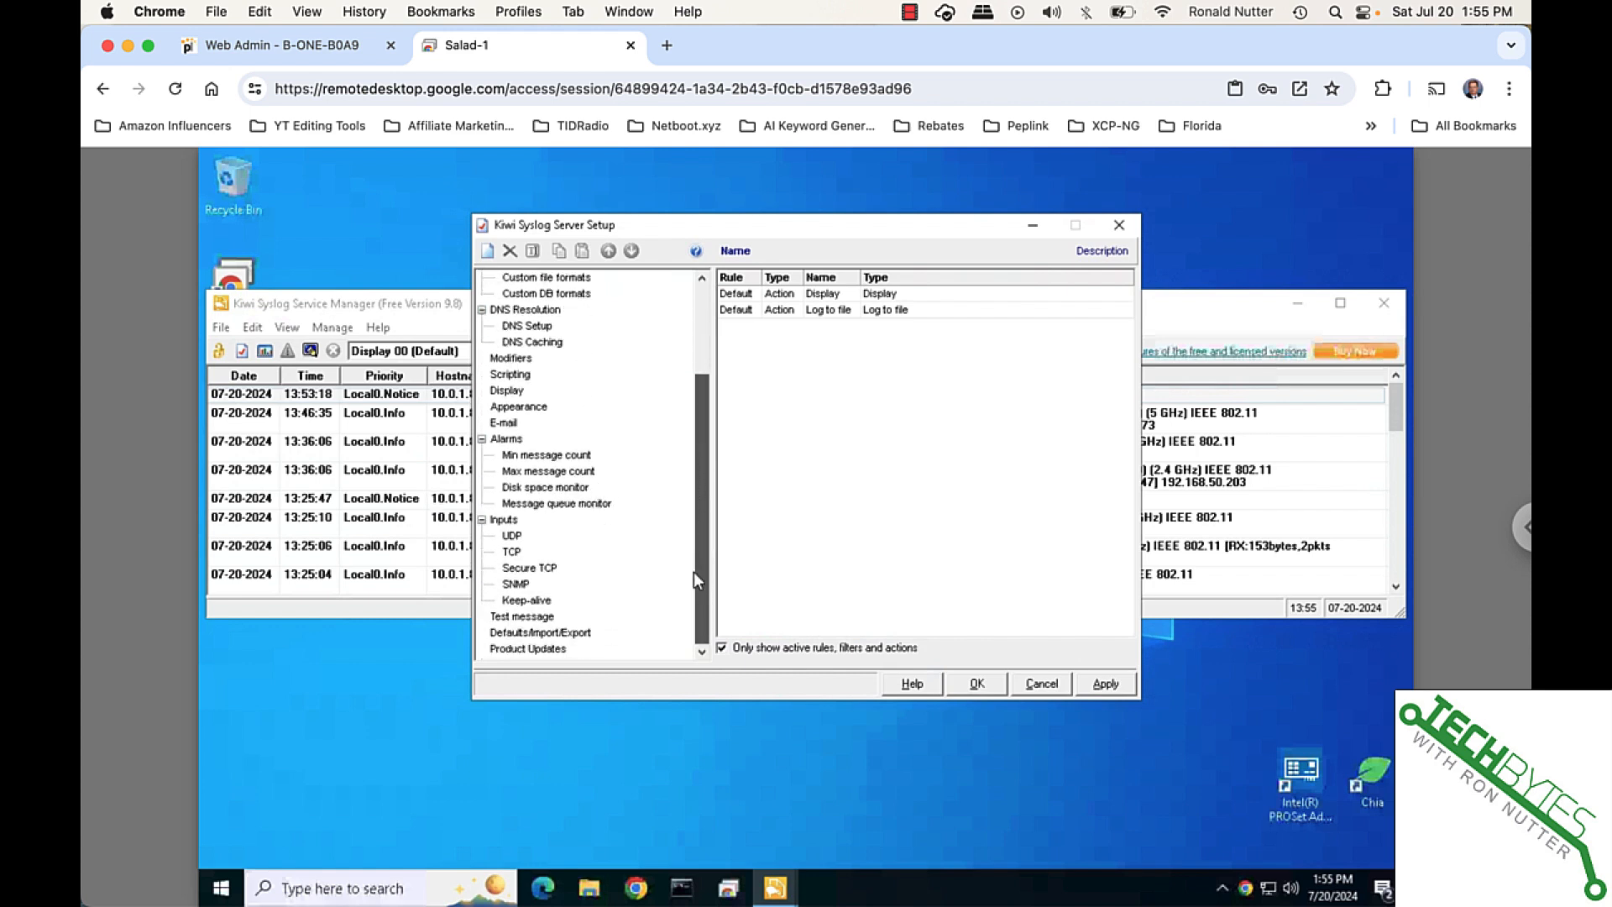
pyautogui.click(512, 538)
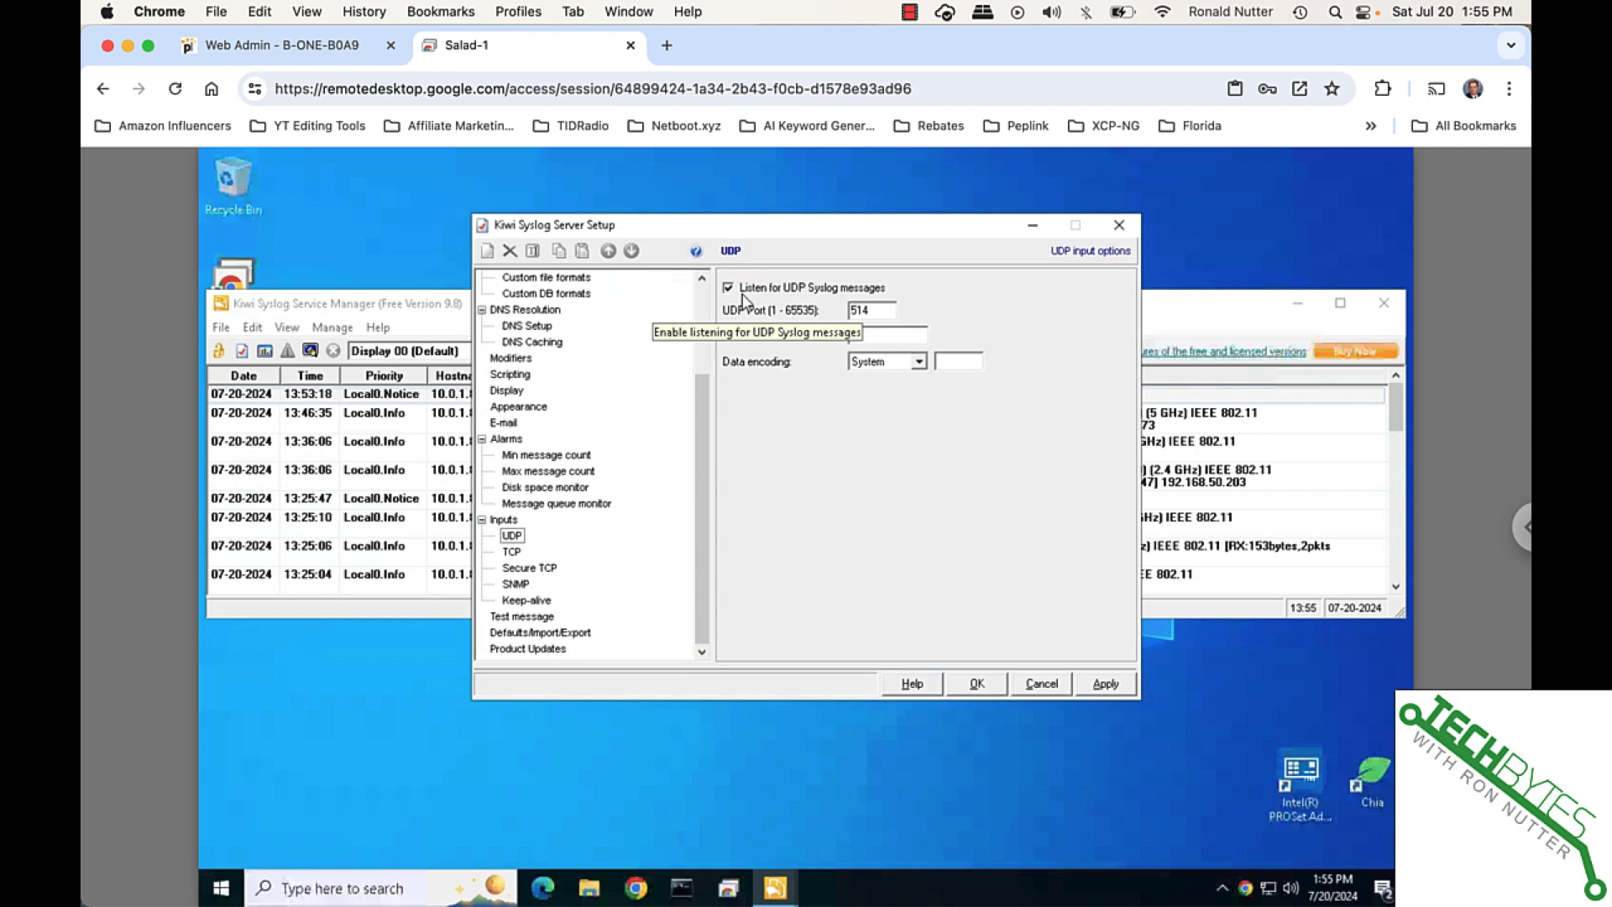
pyautogui.click(512, 555)
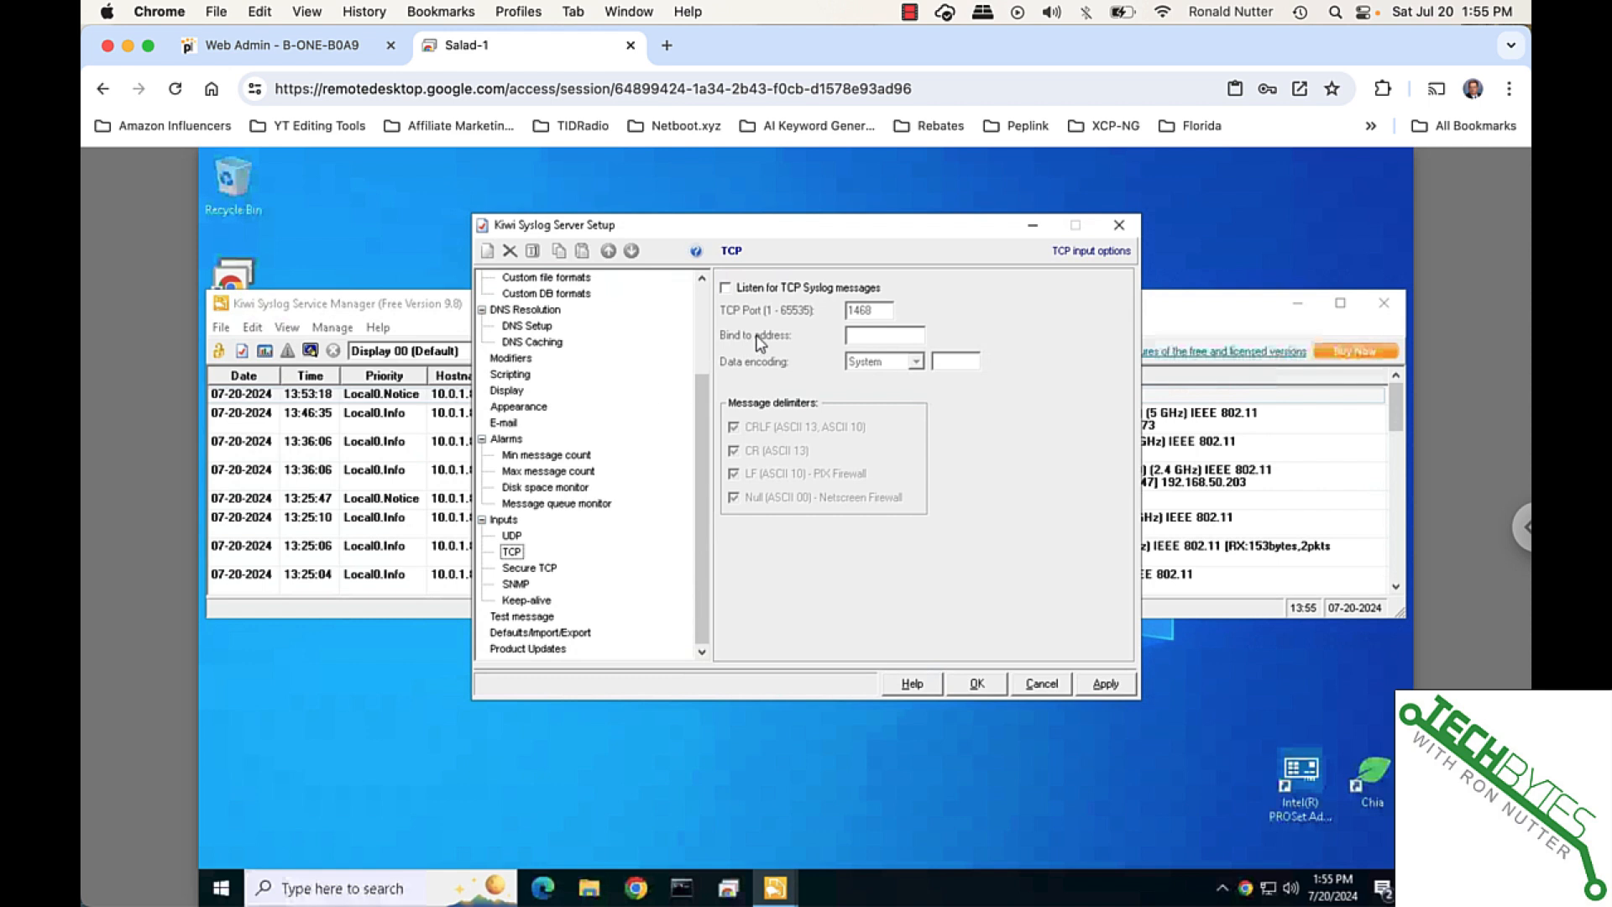
pyautogui.click(514, 537)
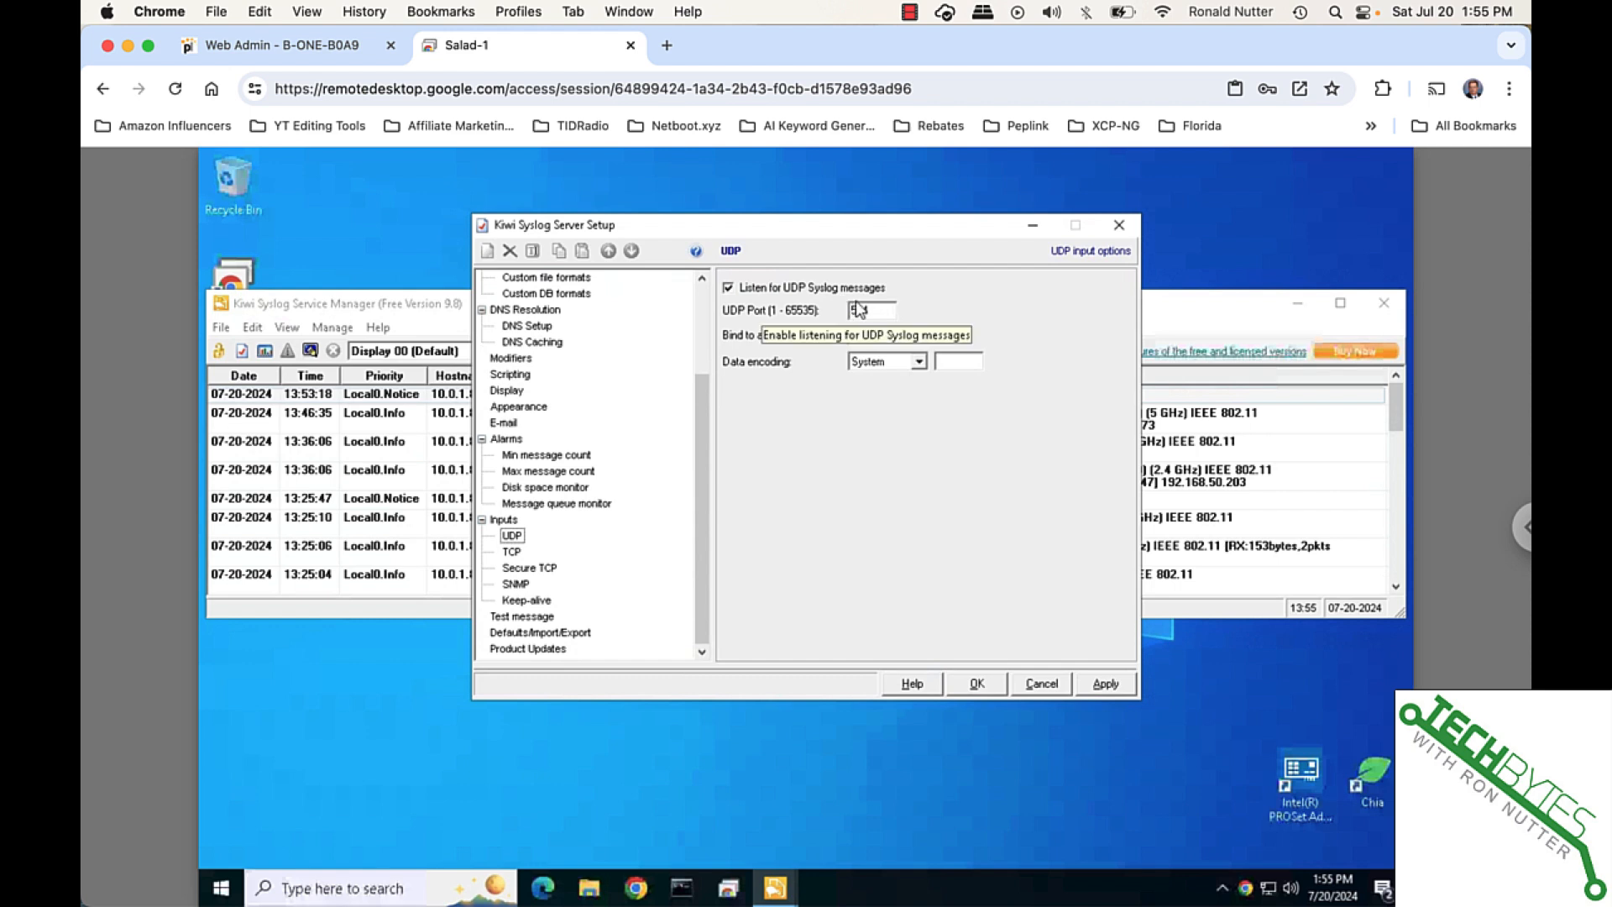
pyautogui.moveTo(890, 337)
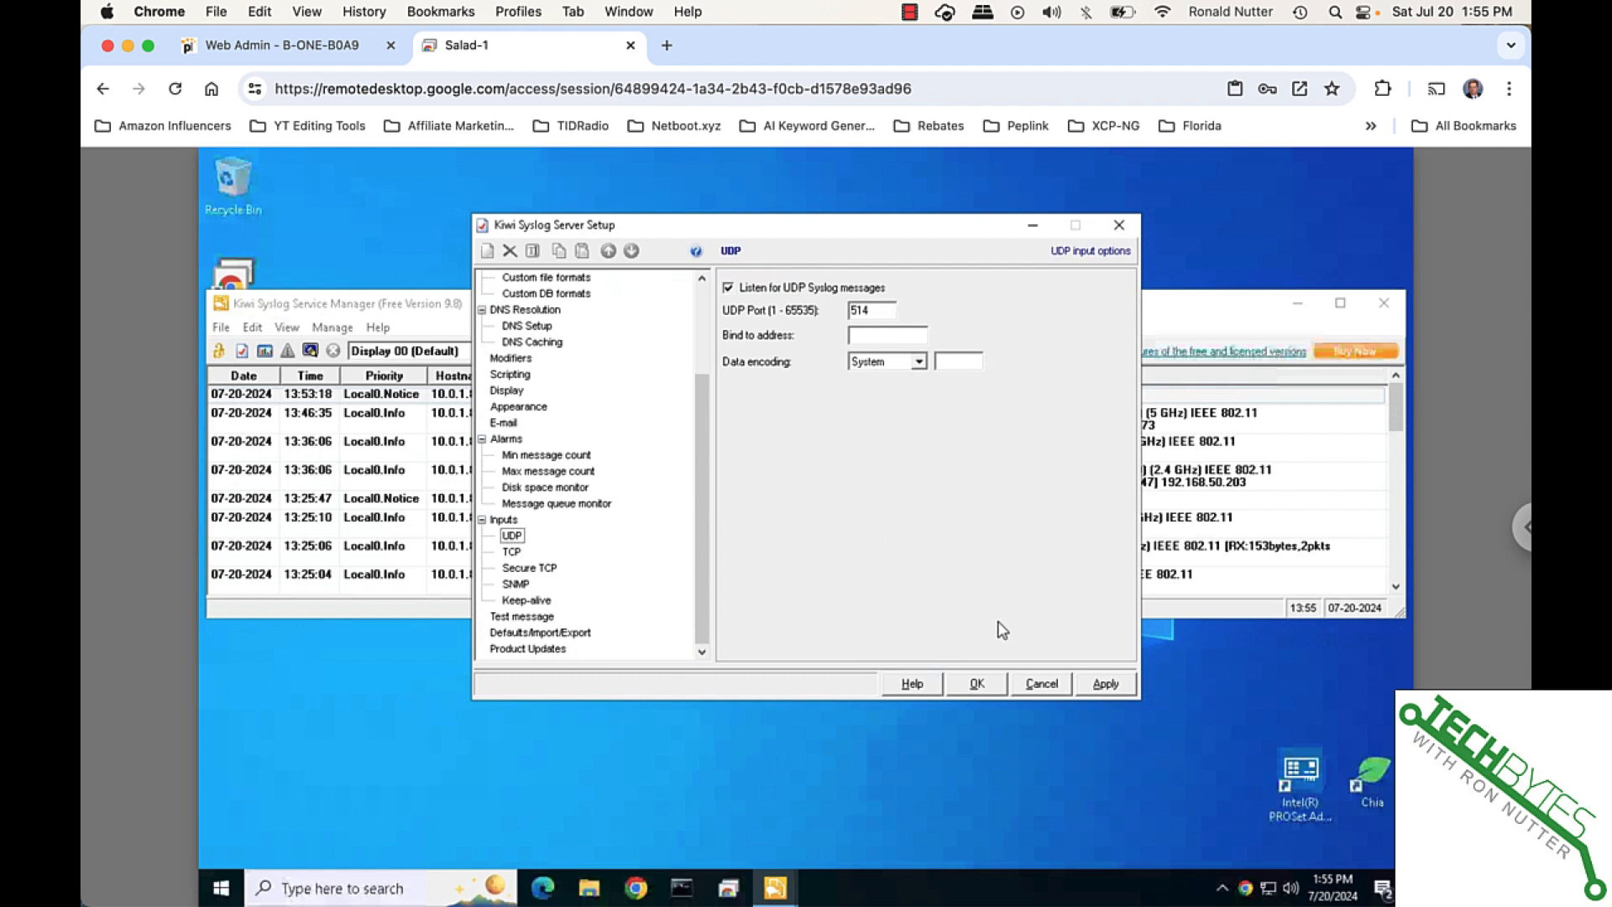
pyautogui.click(1103, 683)
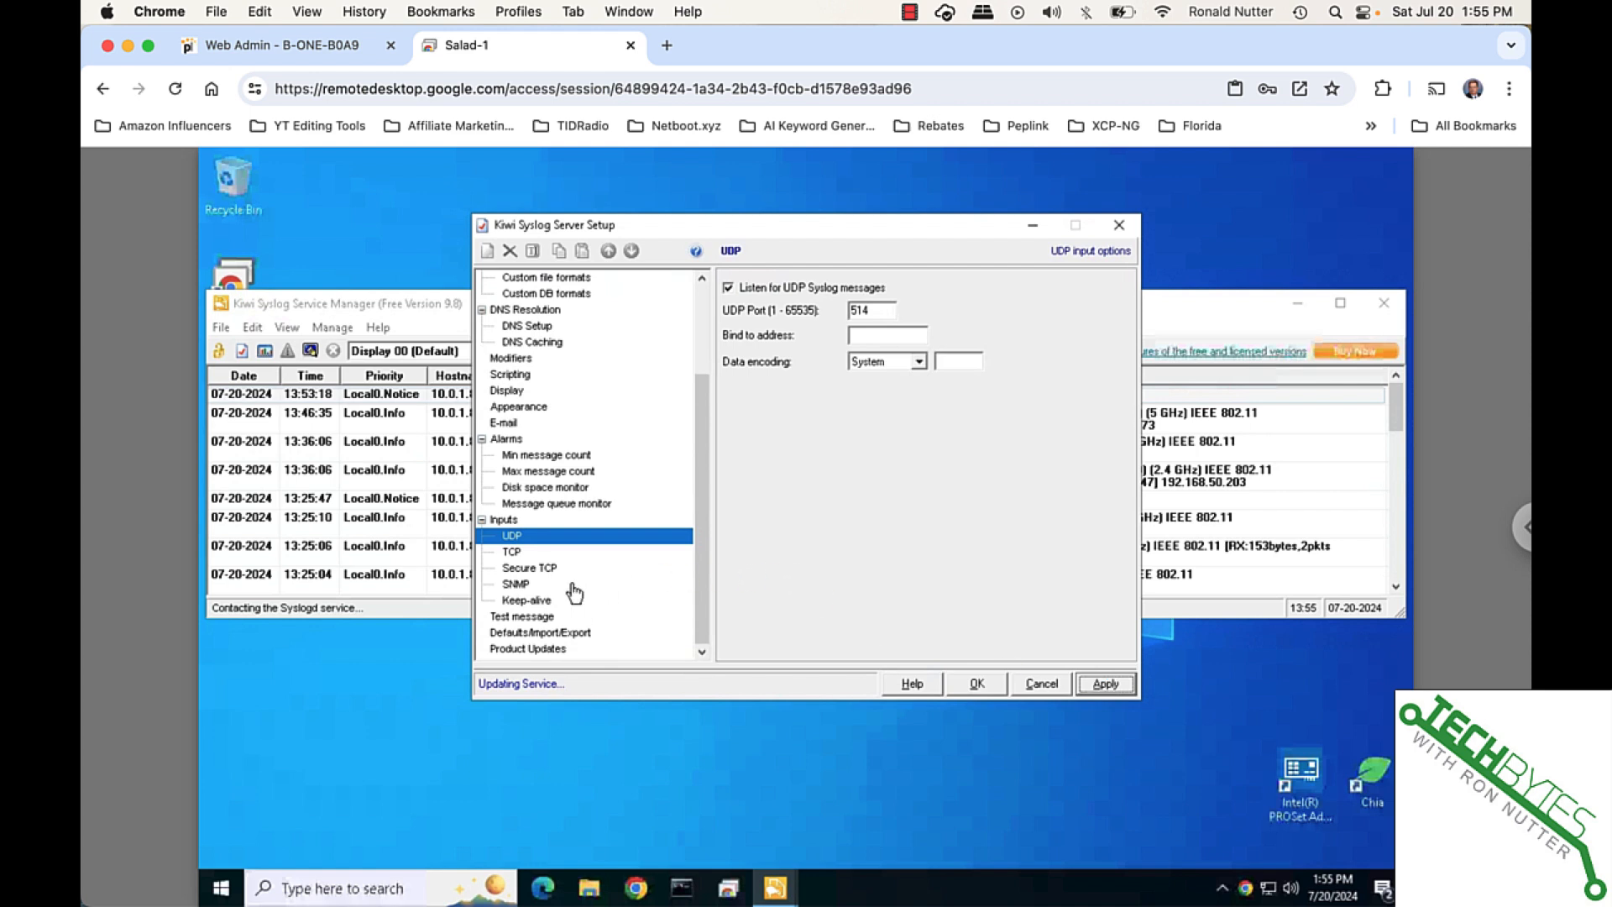
# - Add 255.255.255.255 to the IP addresses that messages are received from and remove that entry again
pyautogui.click(509, 604)
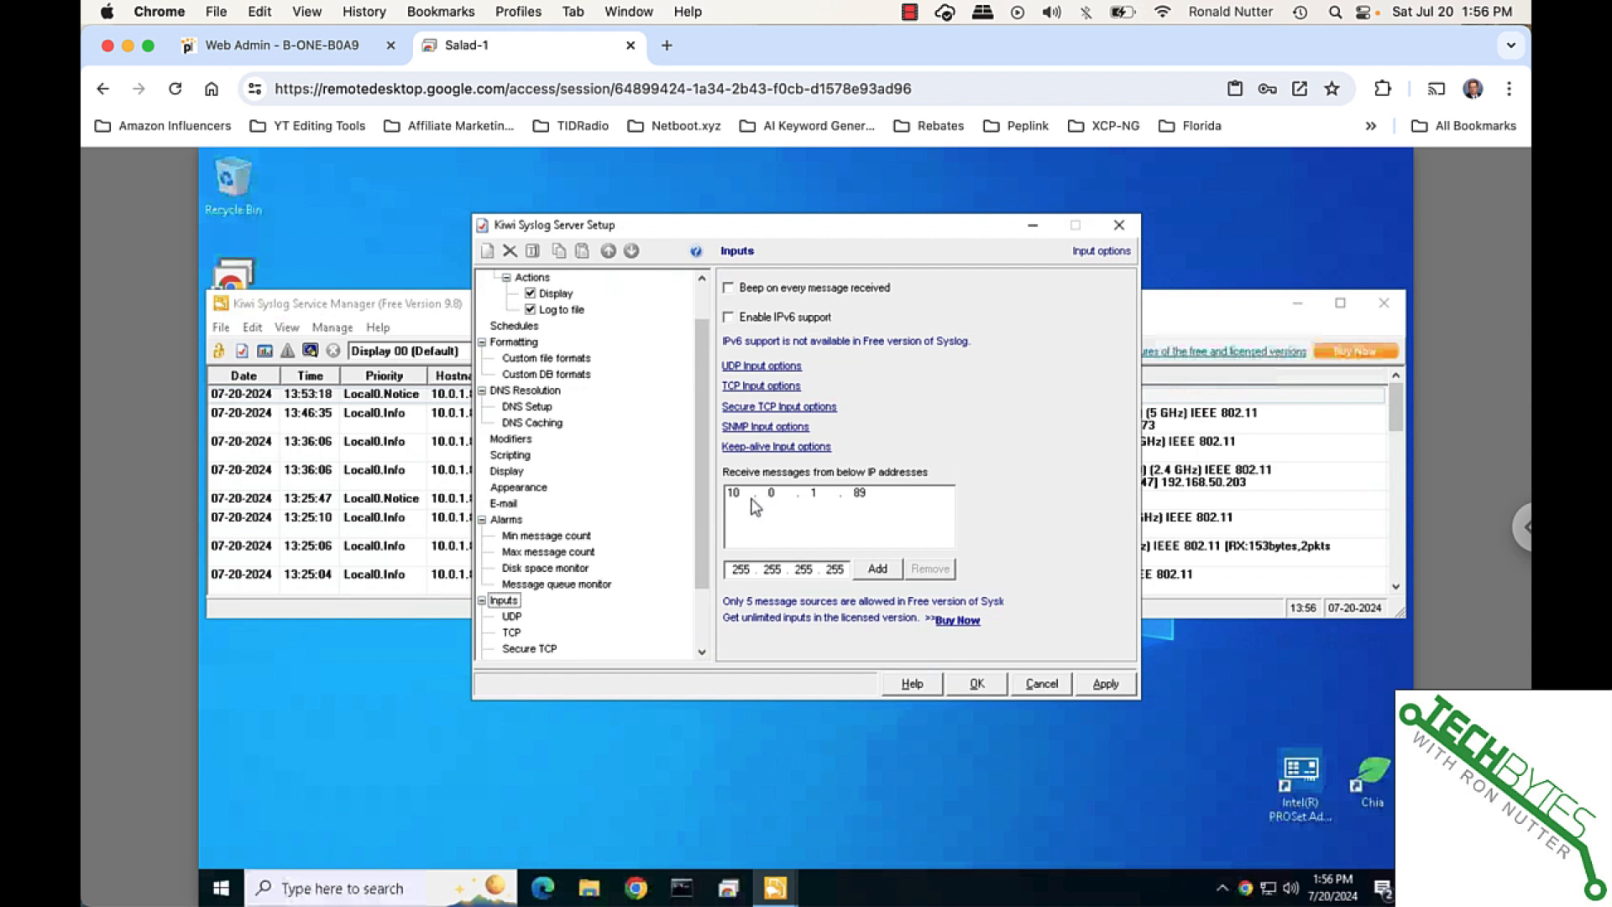
pyautogui.click(853, 495)
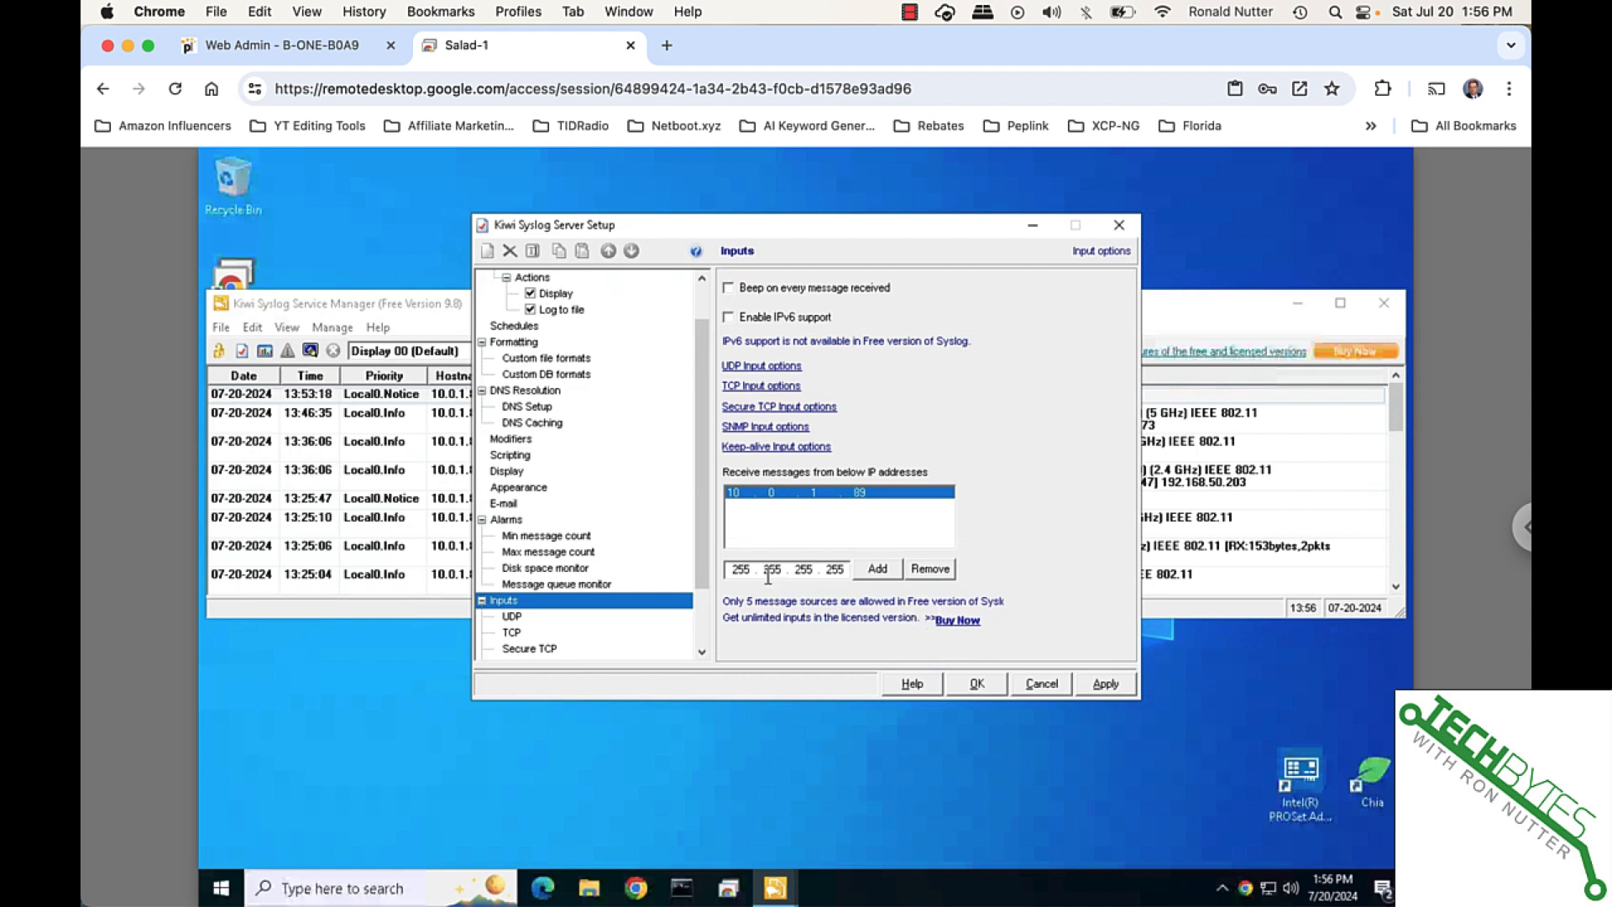
pyautogui.click(880, 576)
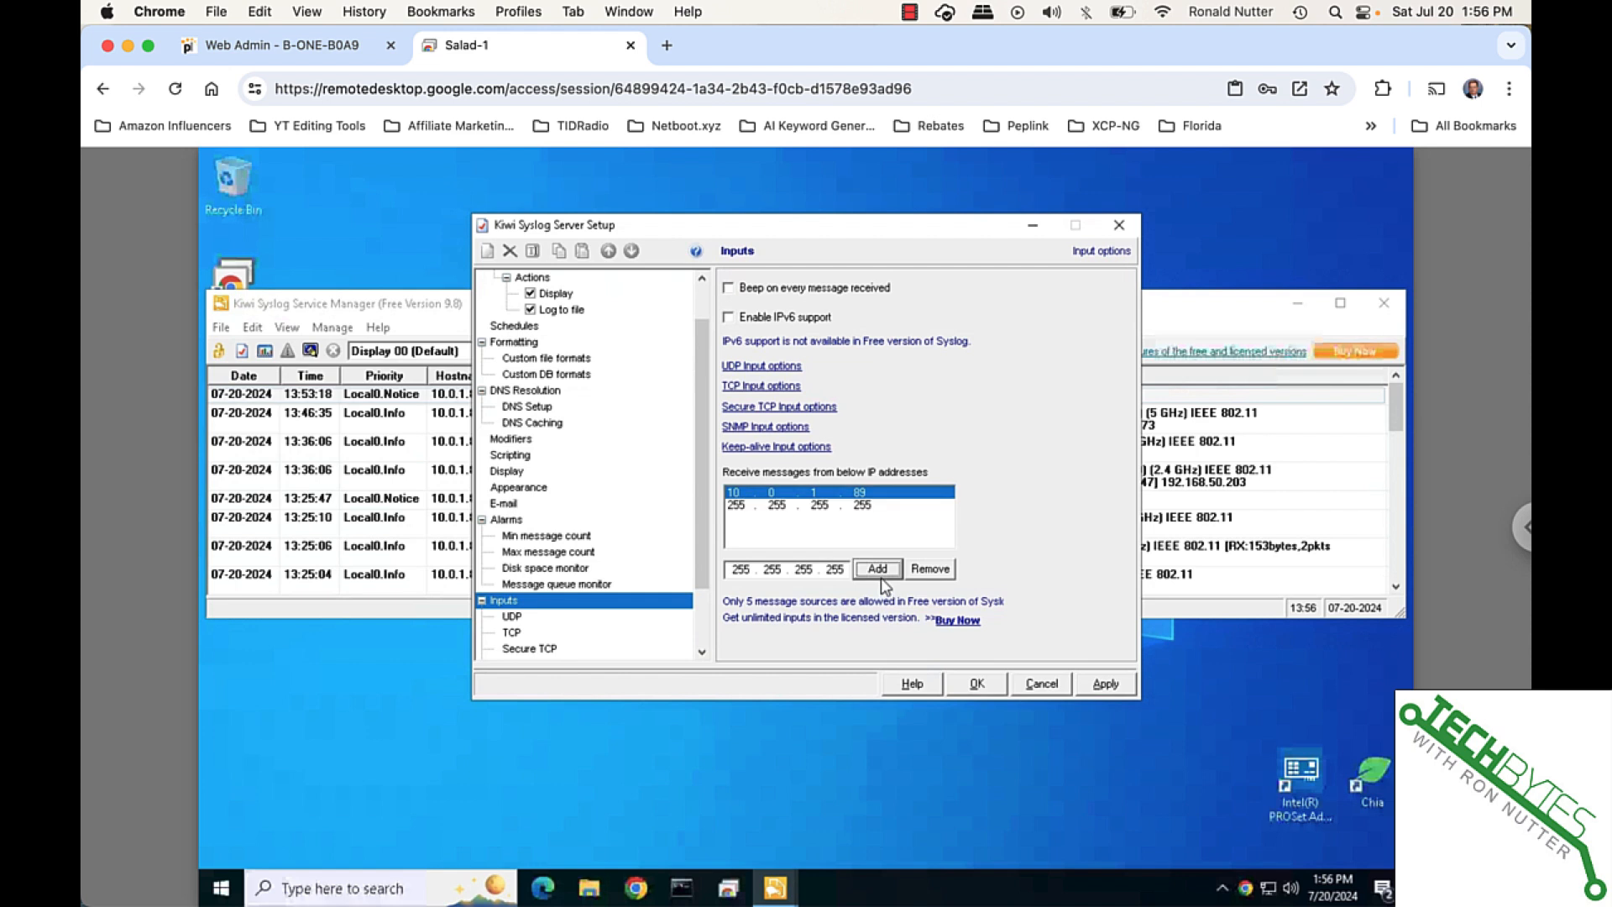
pyautogui.click(836, 504)
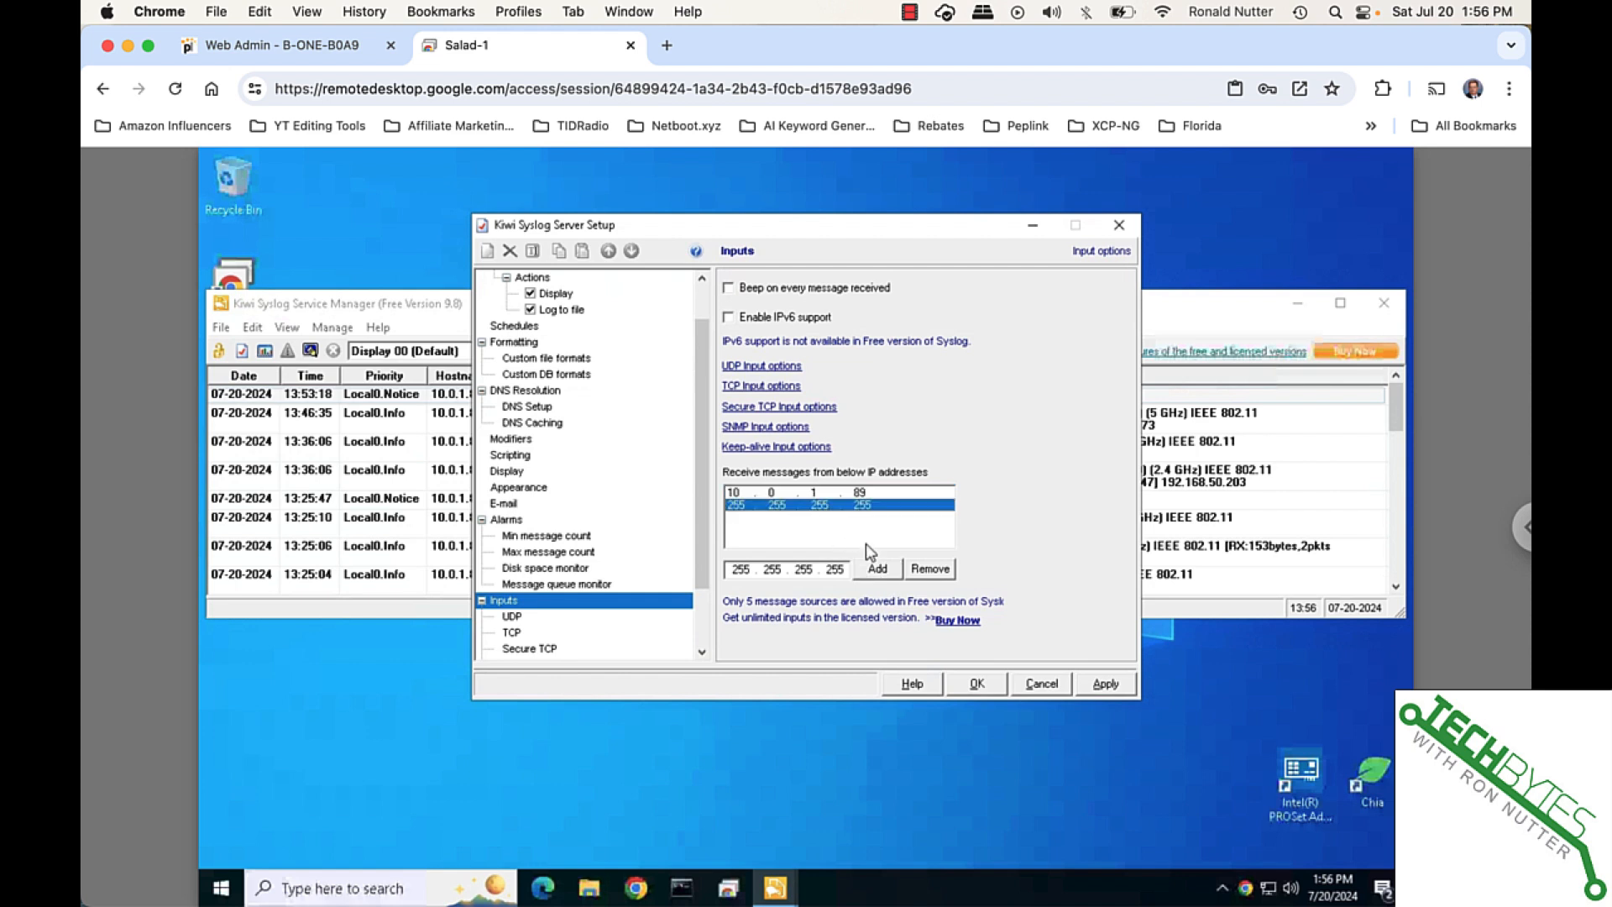
pyautogui.click(918, 570)
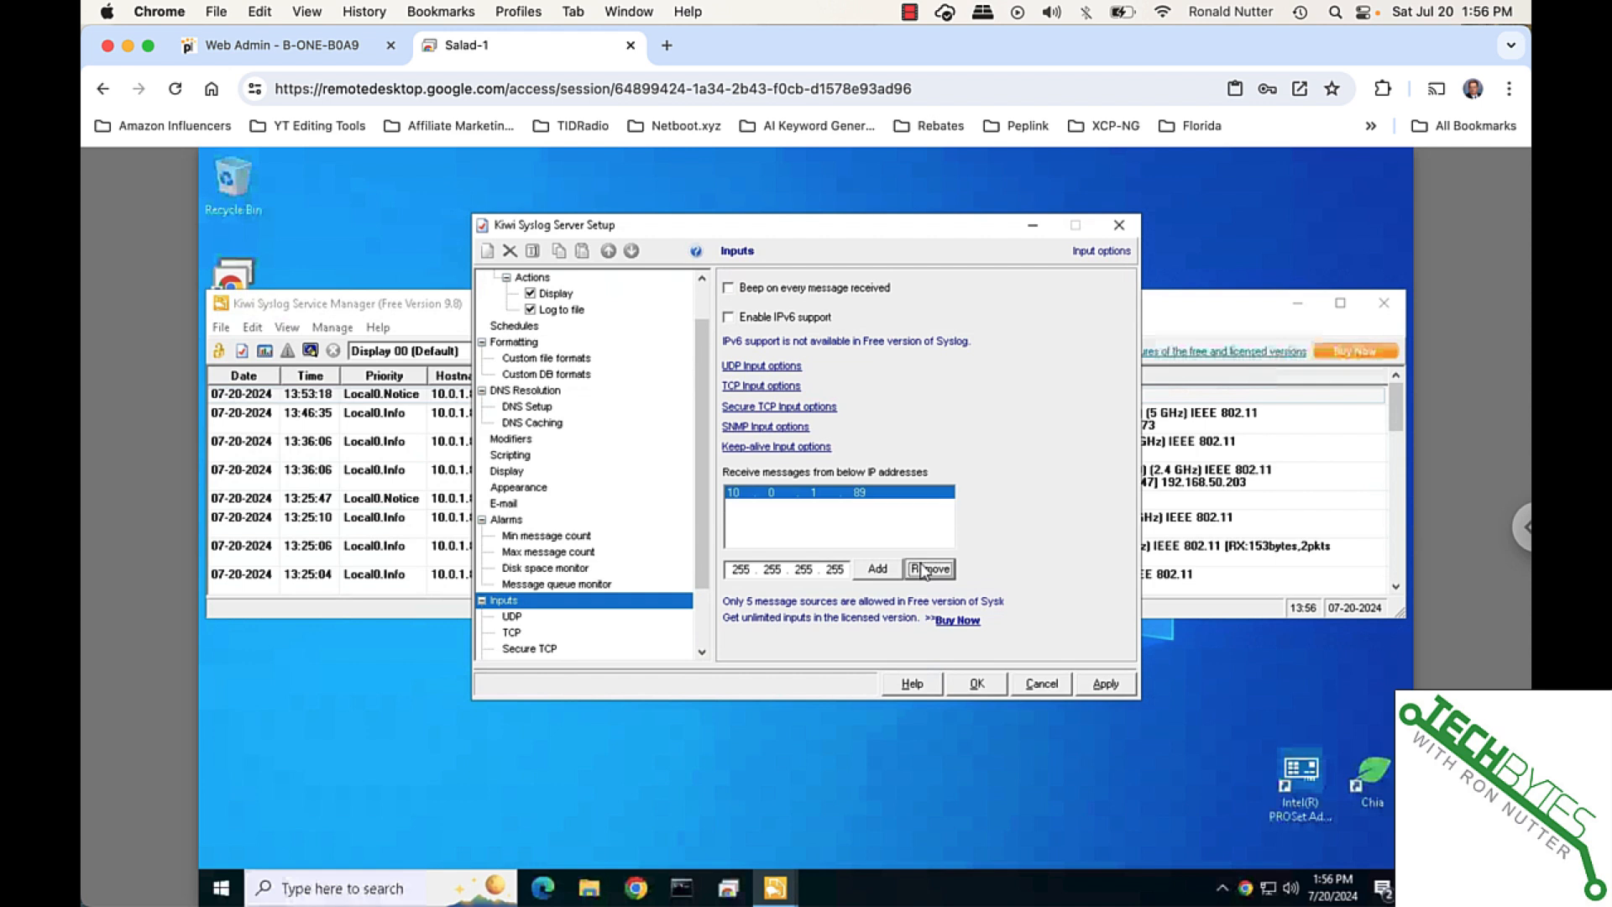
# - Apply the message source settings and close the Kiwi Syslog Server setup
pyautogui.click(1105, 684)
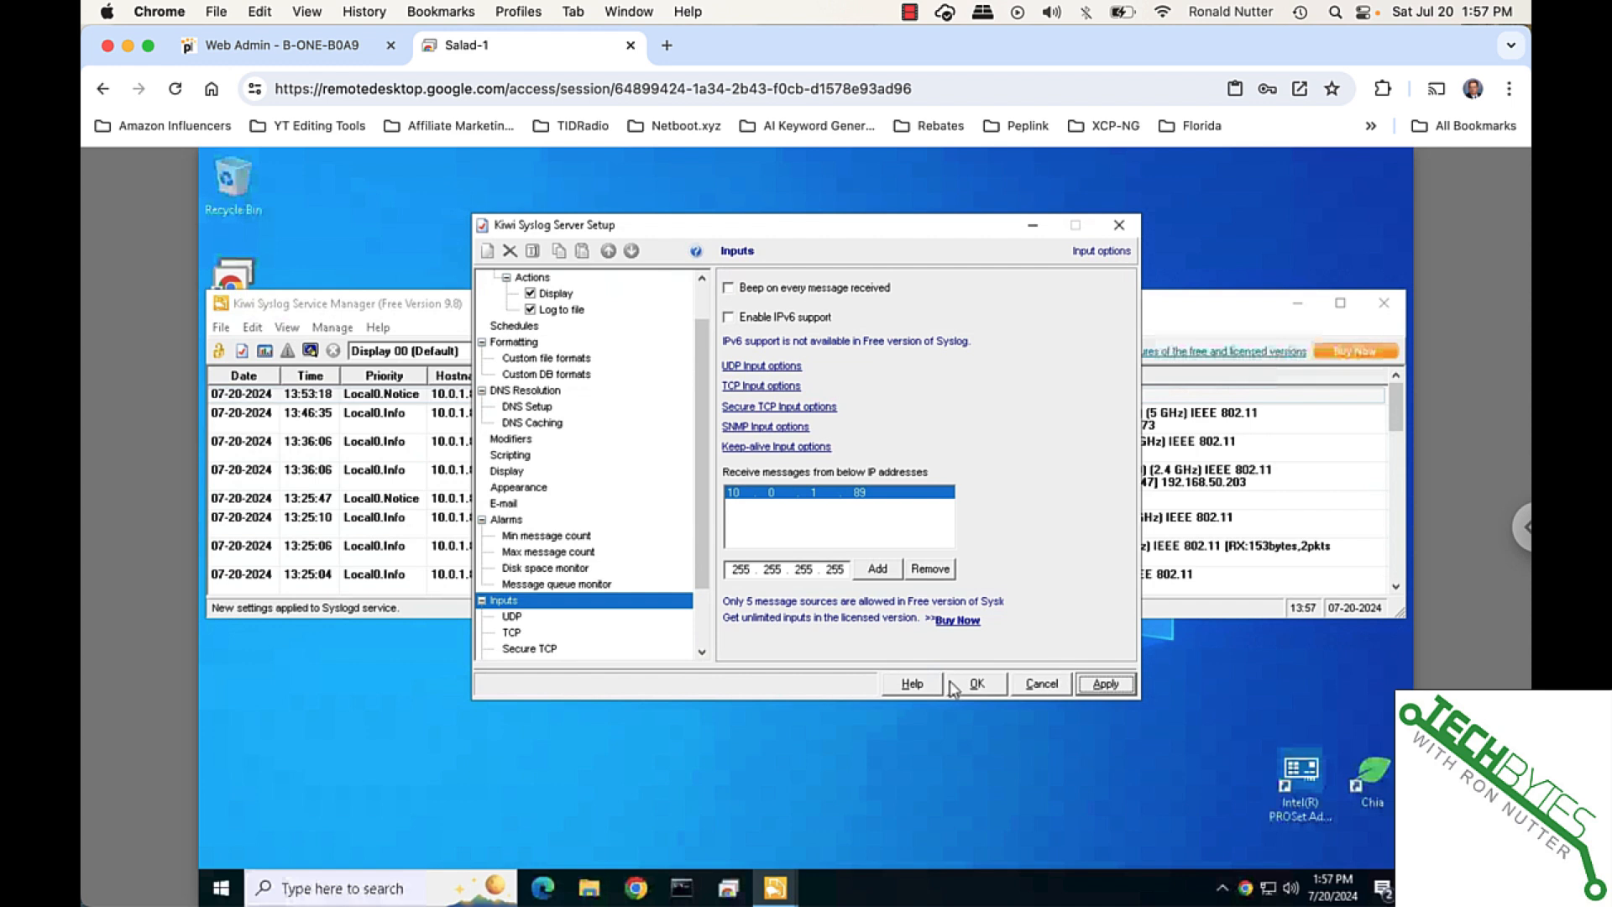
pyautogui.click(974, 689)
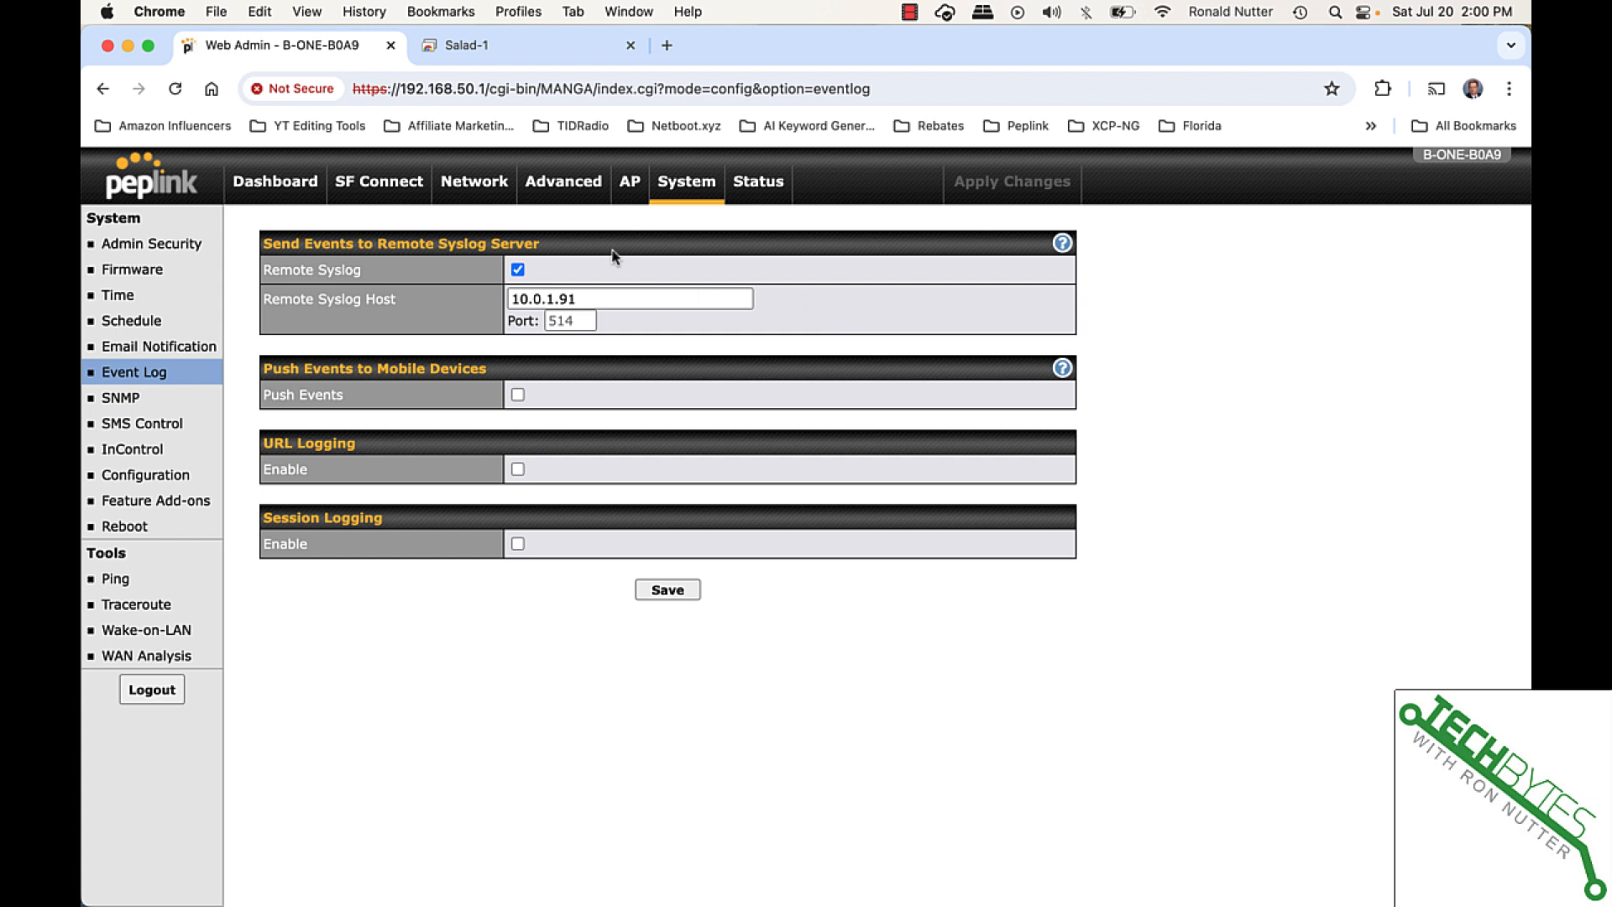
# - Disable the outbound firewall rule Permit Apple NTP in the router's access rules and save it
pyautogui.click(547, 186)
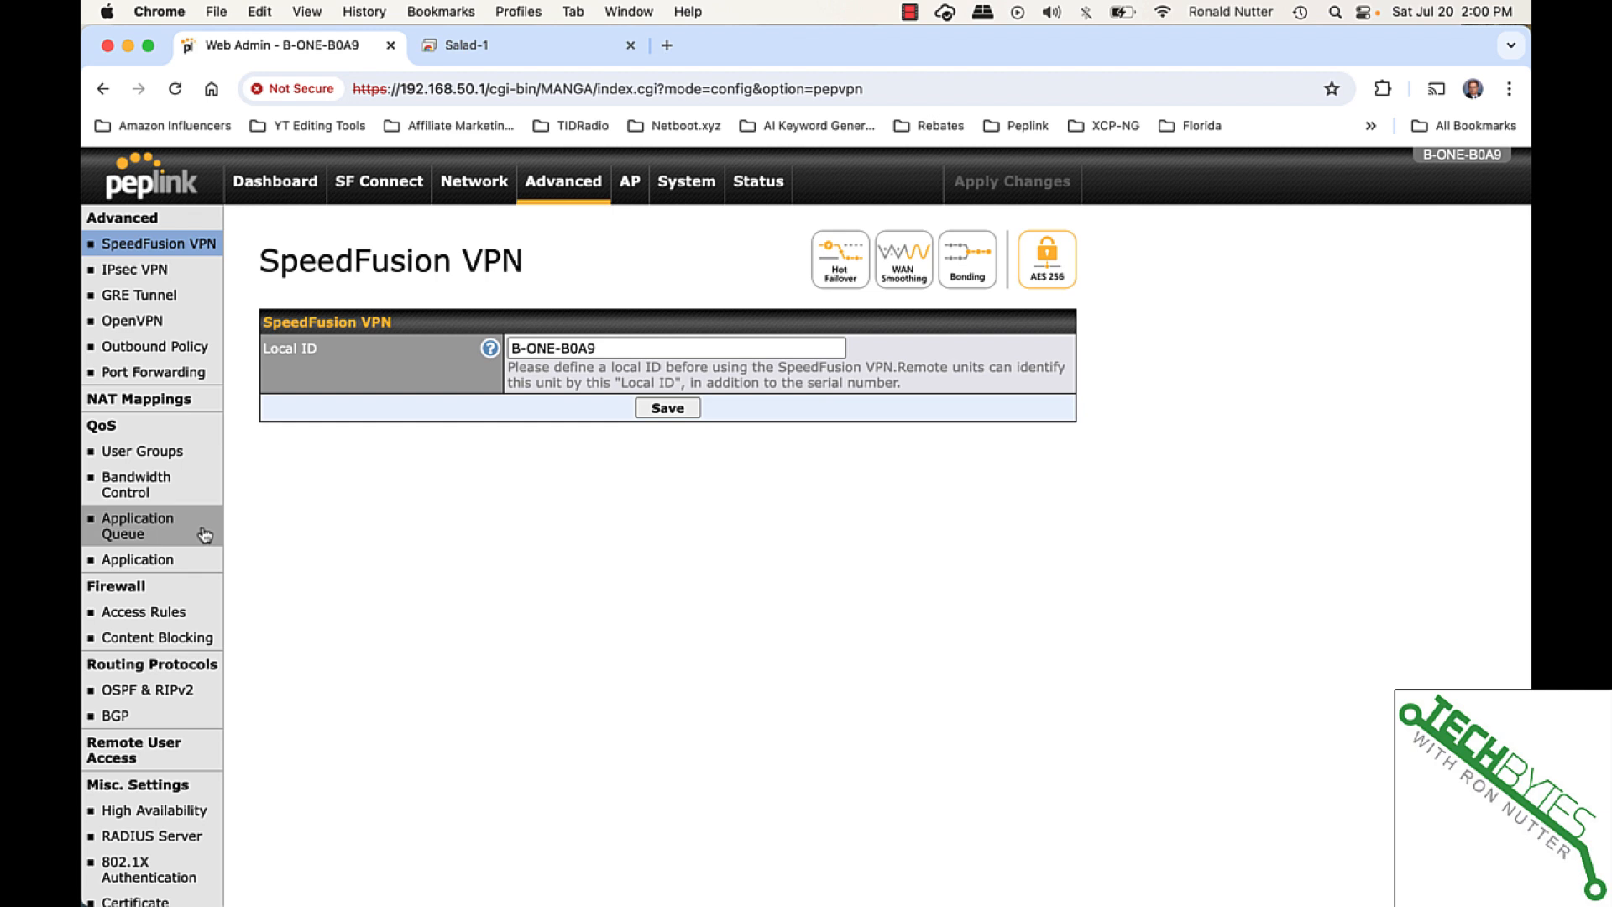
pyautogui.click(152, 614)
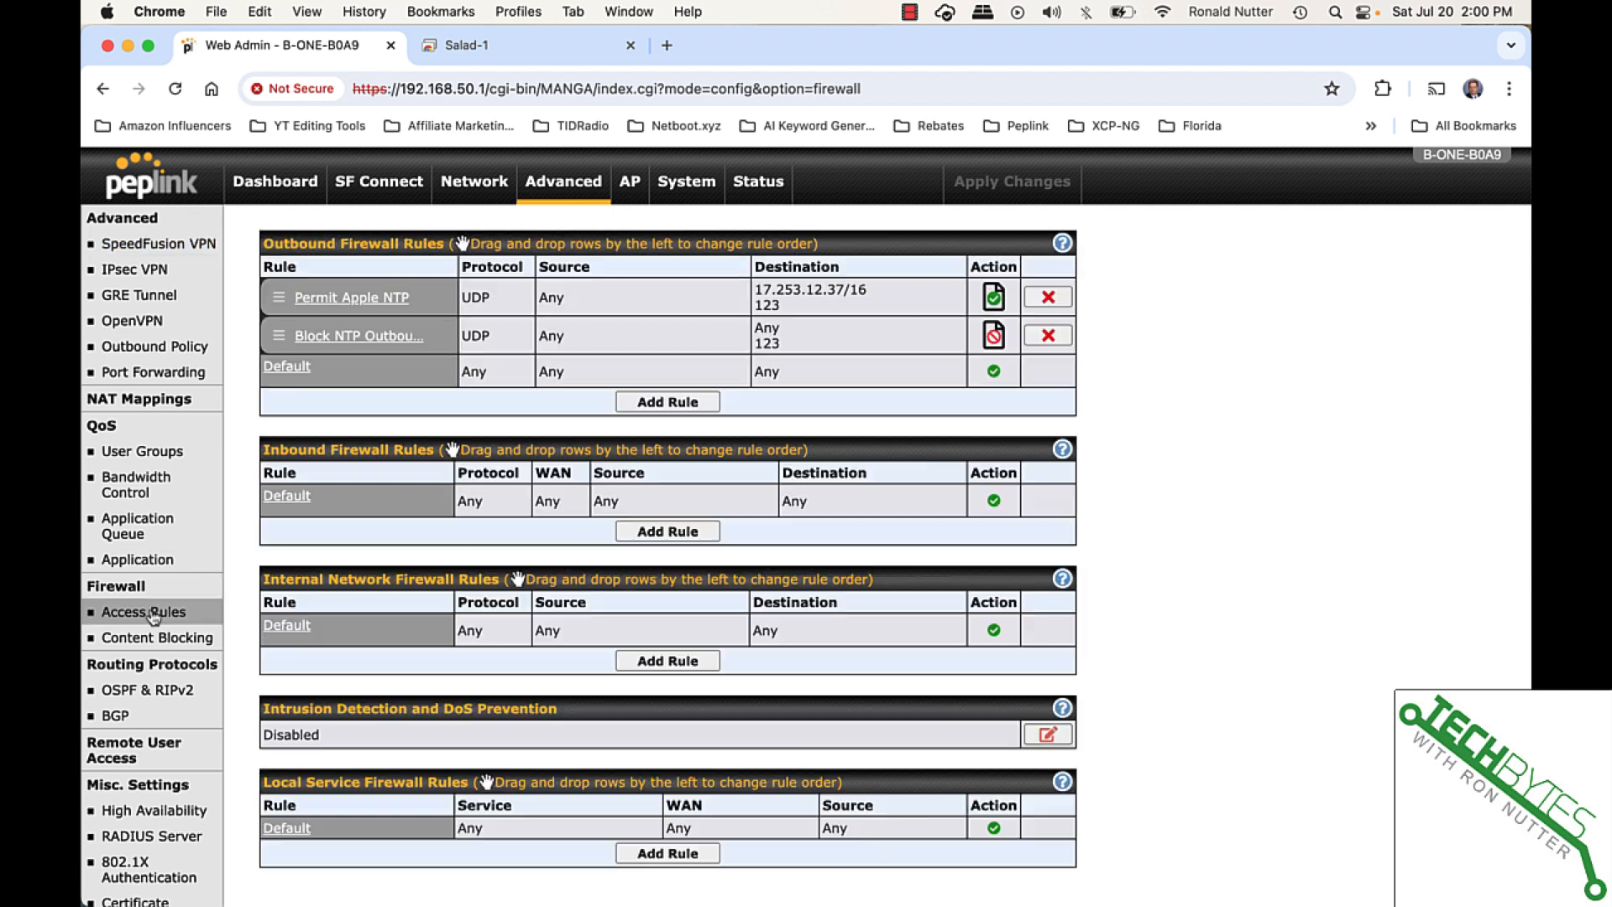
pyautogui.click(340, 299)
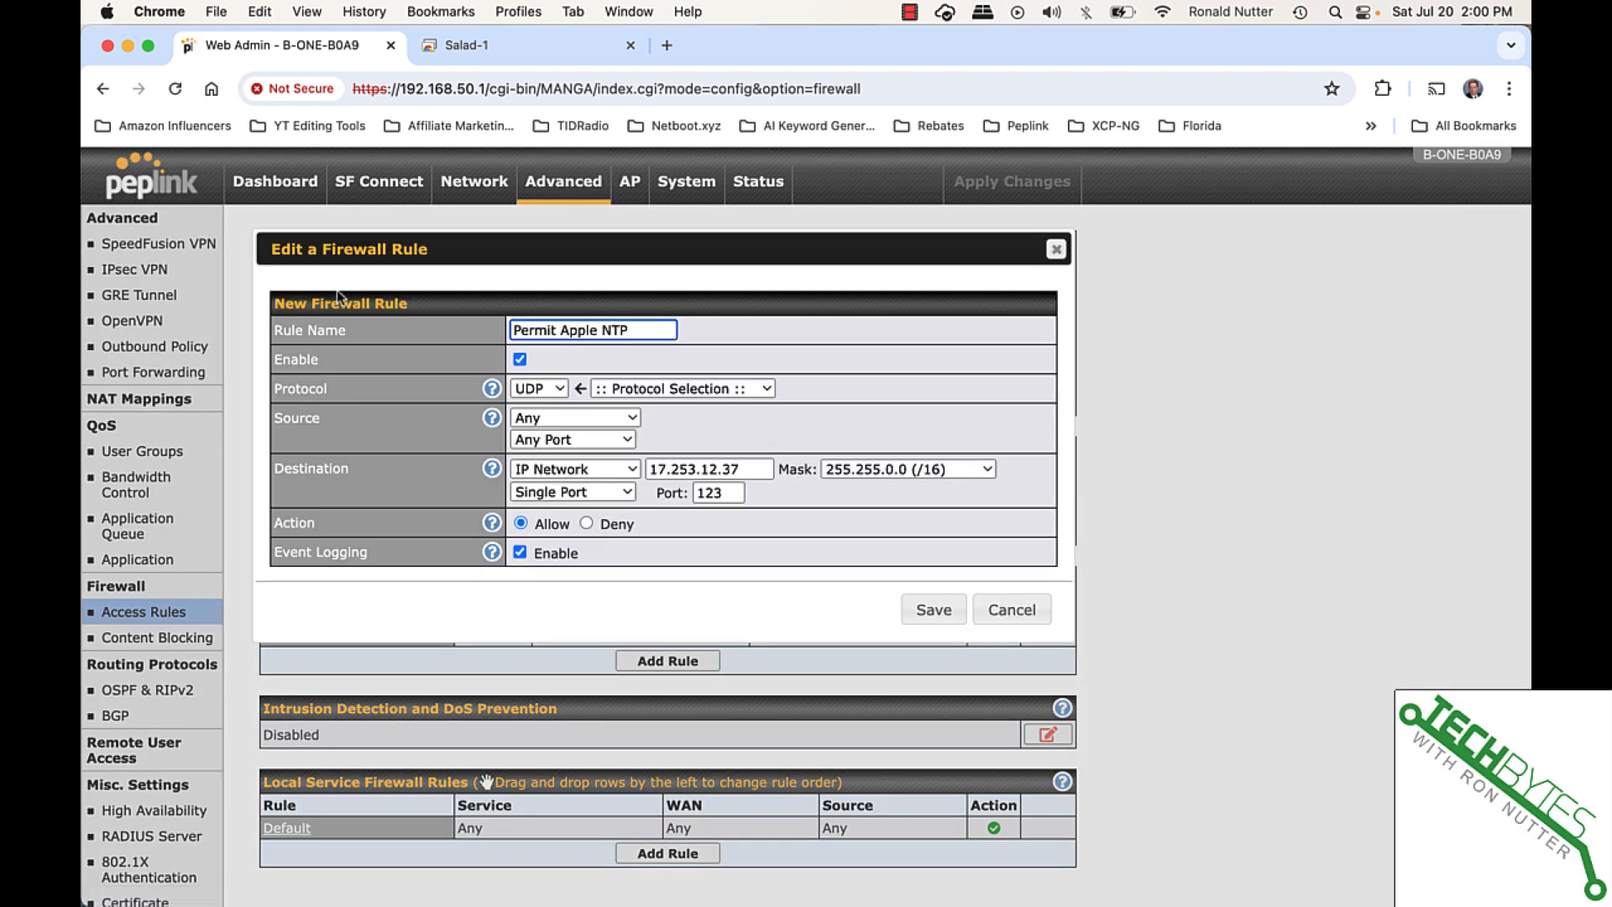
pyautogui.click(519, 359)
pyautogui.click(964, 612)
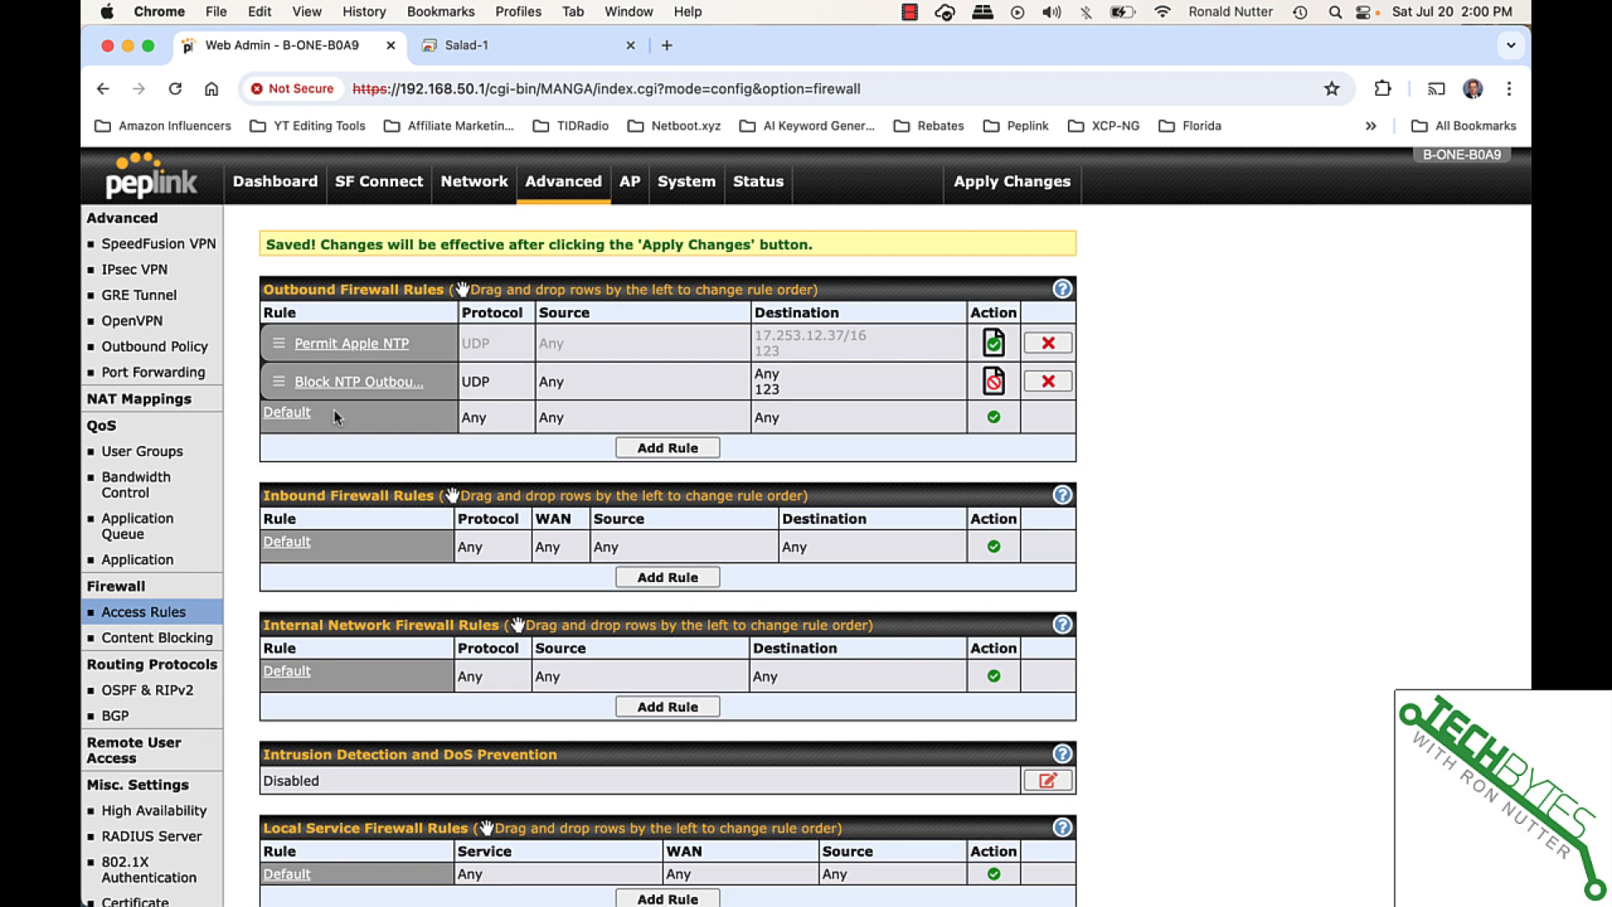
pyautogui.click(334, 382)
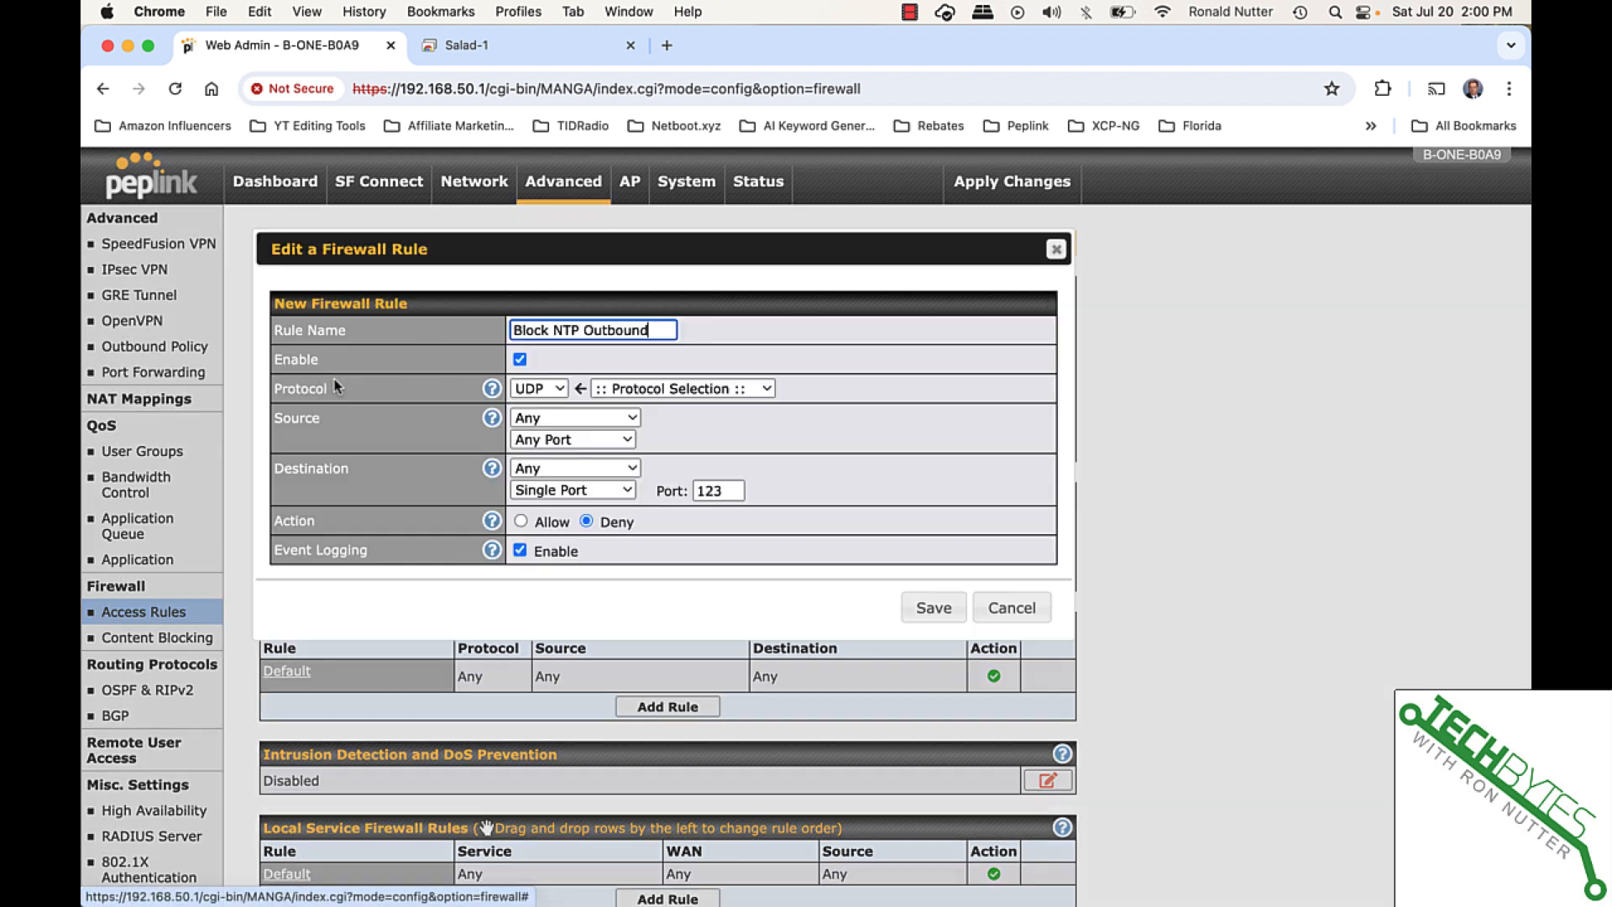
pyautogui.click(520, 360)
pyautogui.click(519, 360)
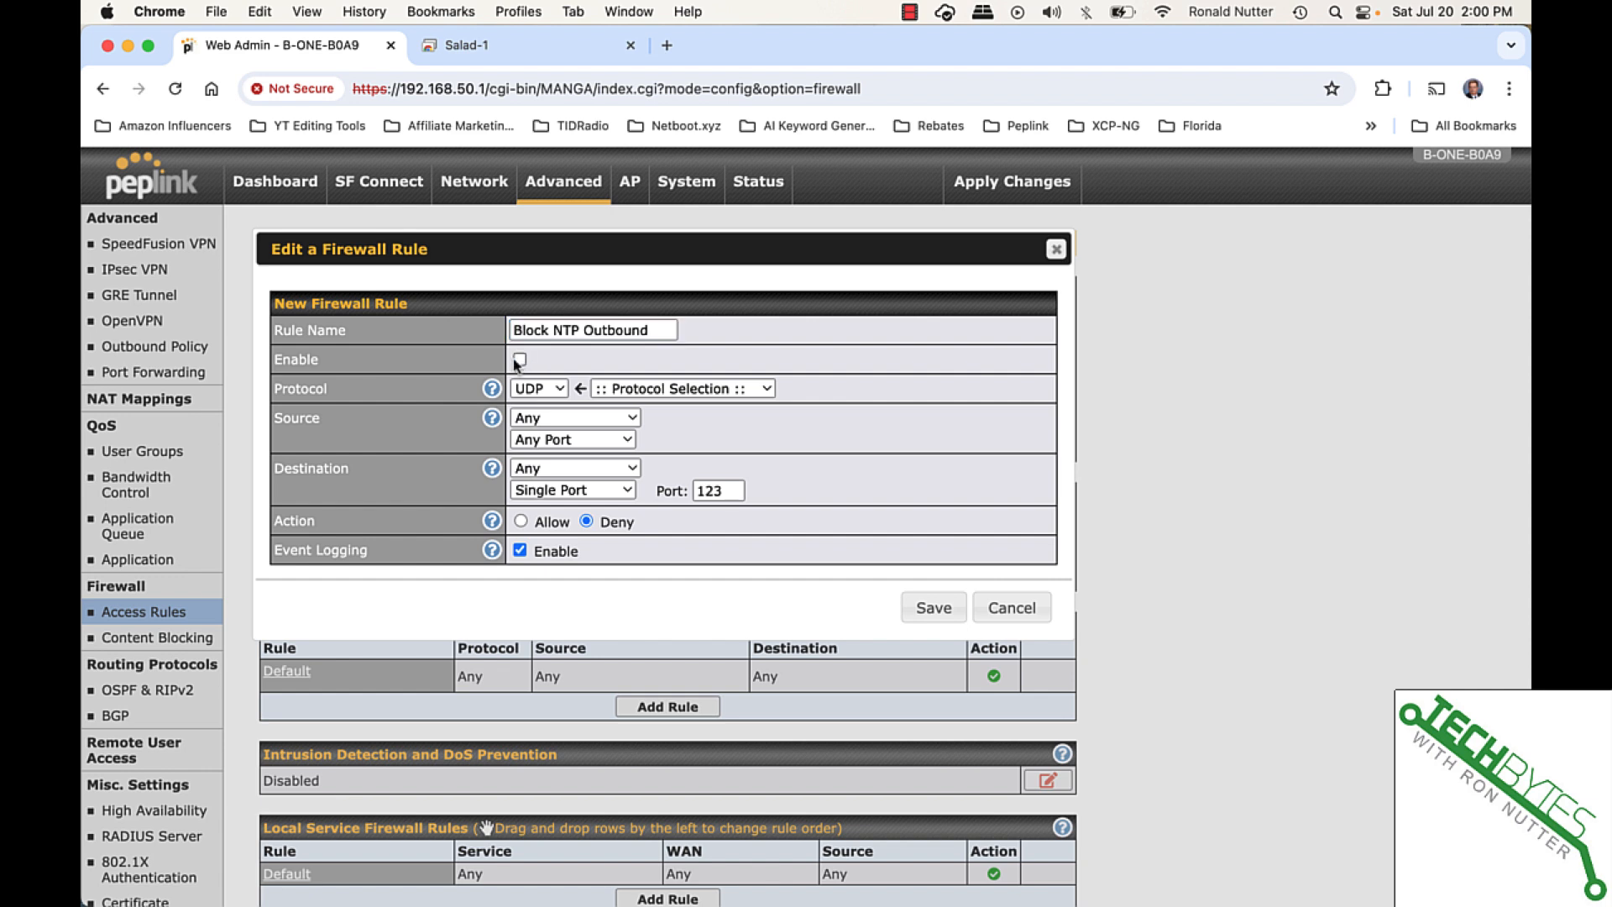
pyautogui.click(1012, 609)
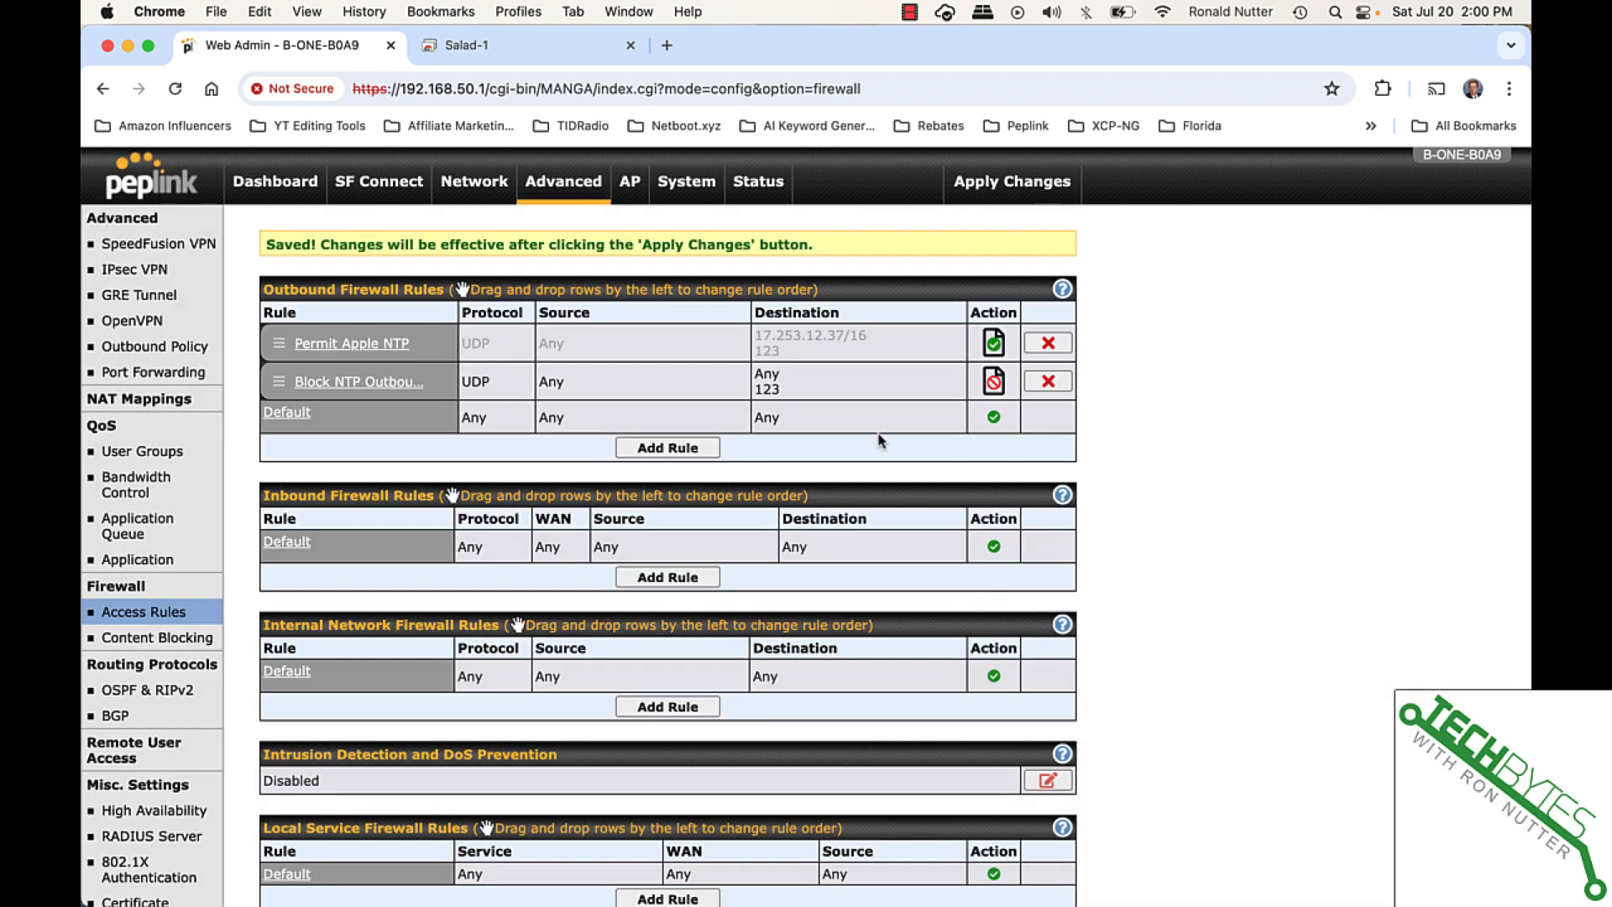
# - Apply the firewall rule changes and switch to the Salad-1 remote desktop to check the incoming syslog messages
pyautogui.click(1013, 186)
pyautogui.click(1014, 190)
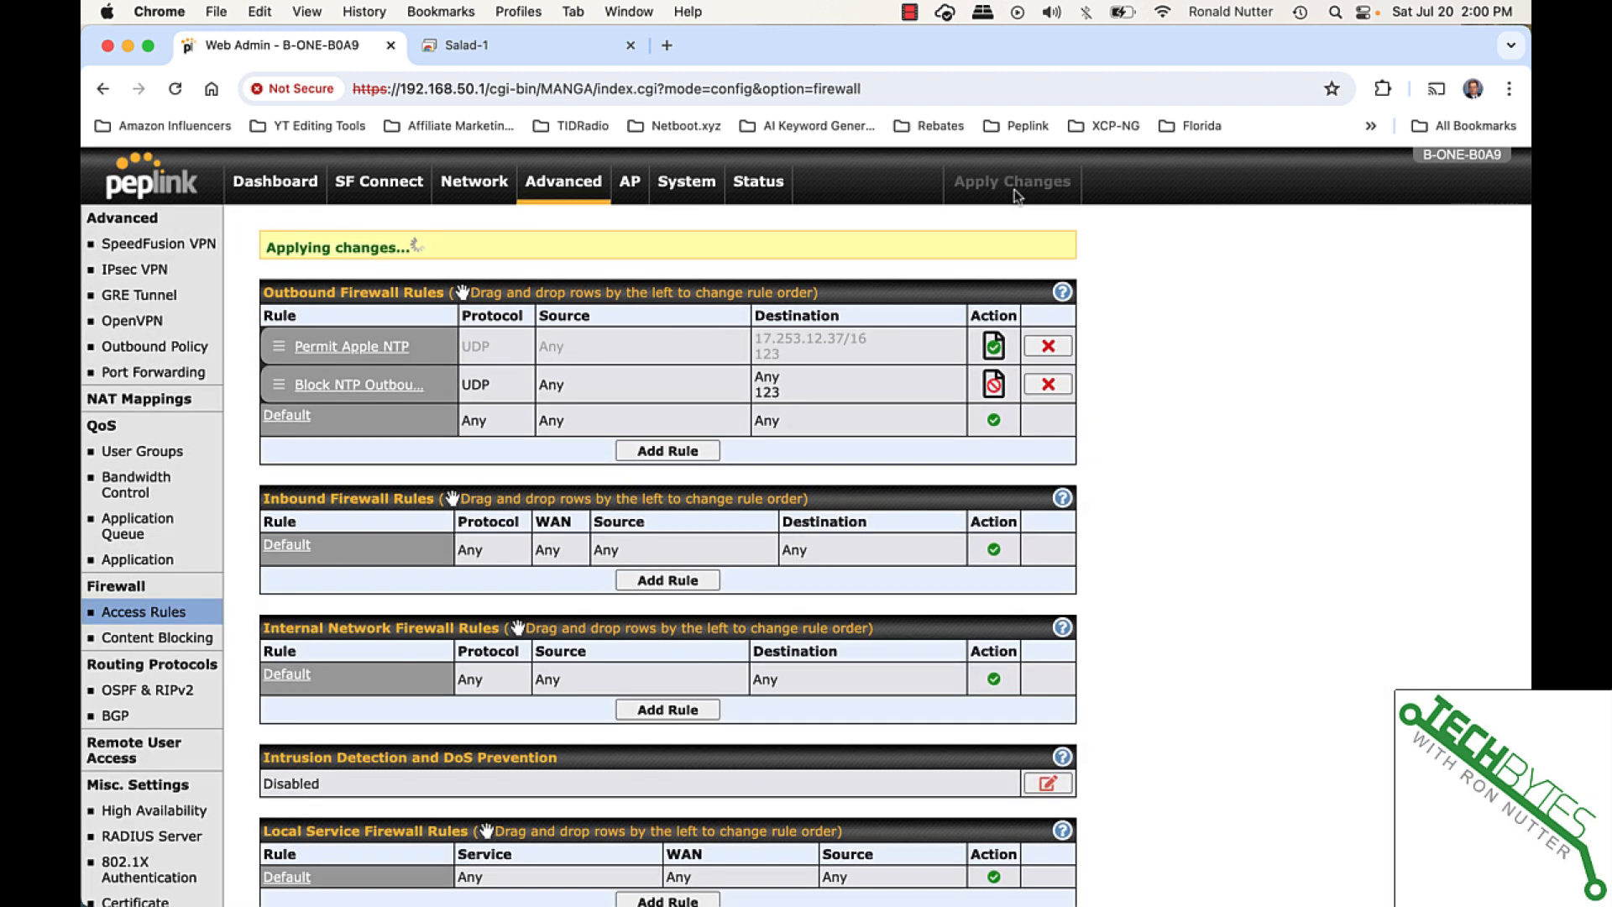
pyautogui.click(558, 52)
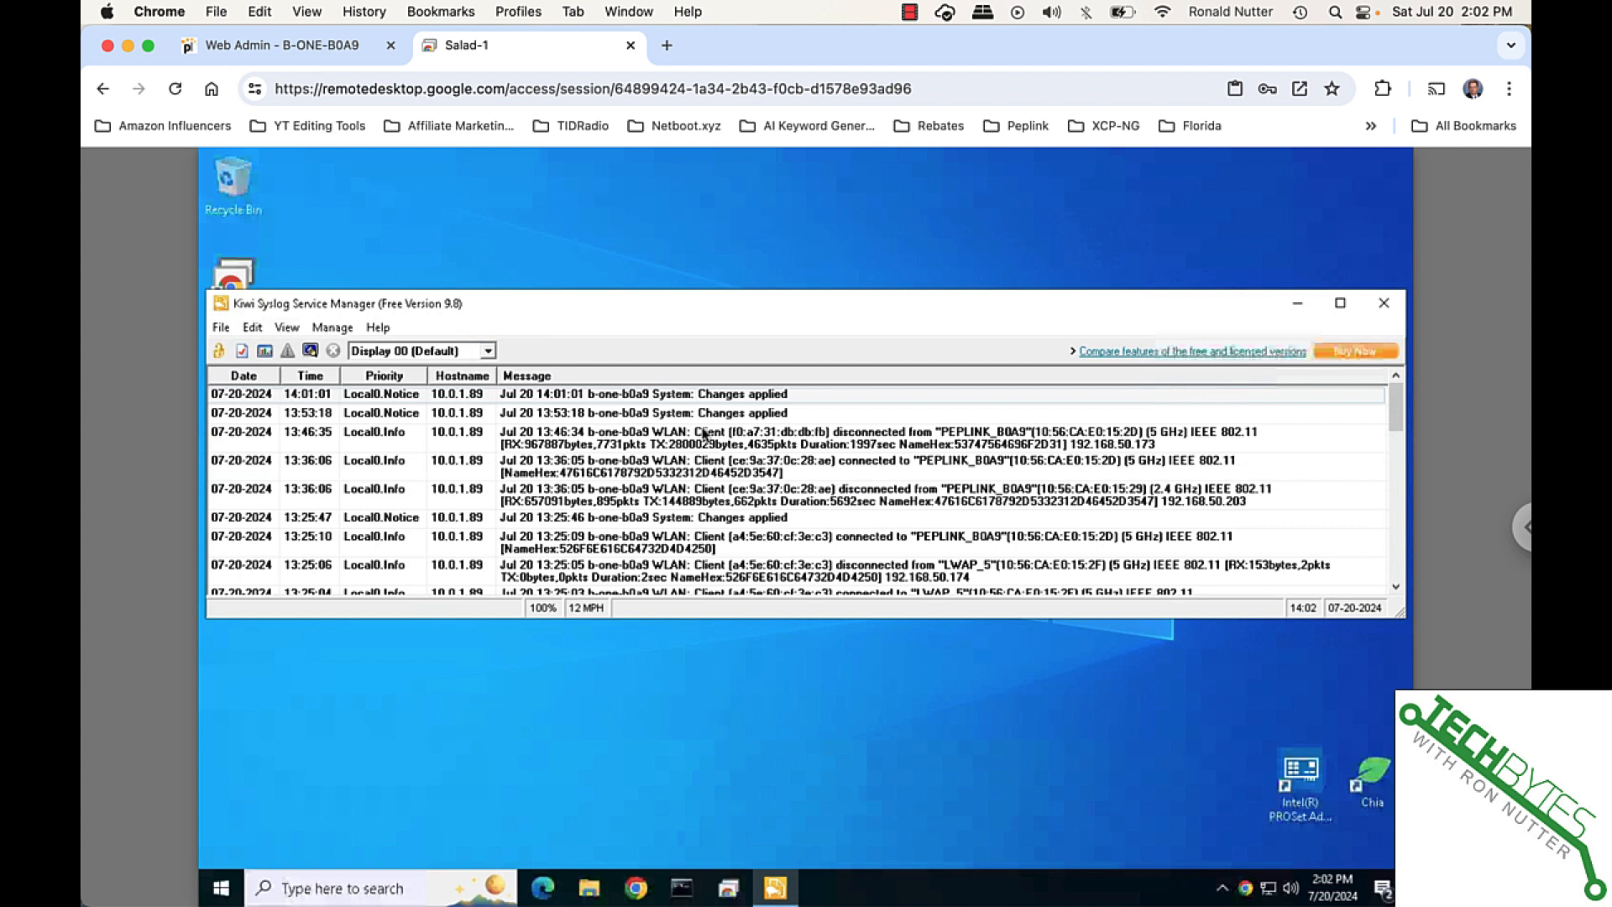
# - Re-enable the outbound firewall rule Permit Apple NTP in the router's web admin and save it, checking the syslog messages on Salad-1 meanwhile
pyautogui.click(343, 52)
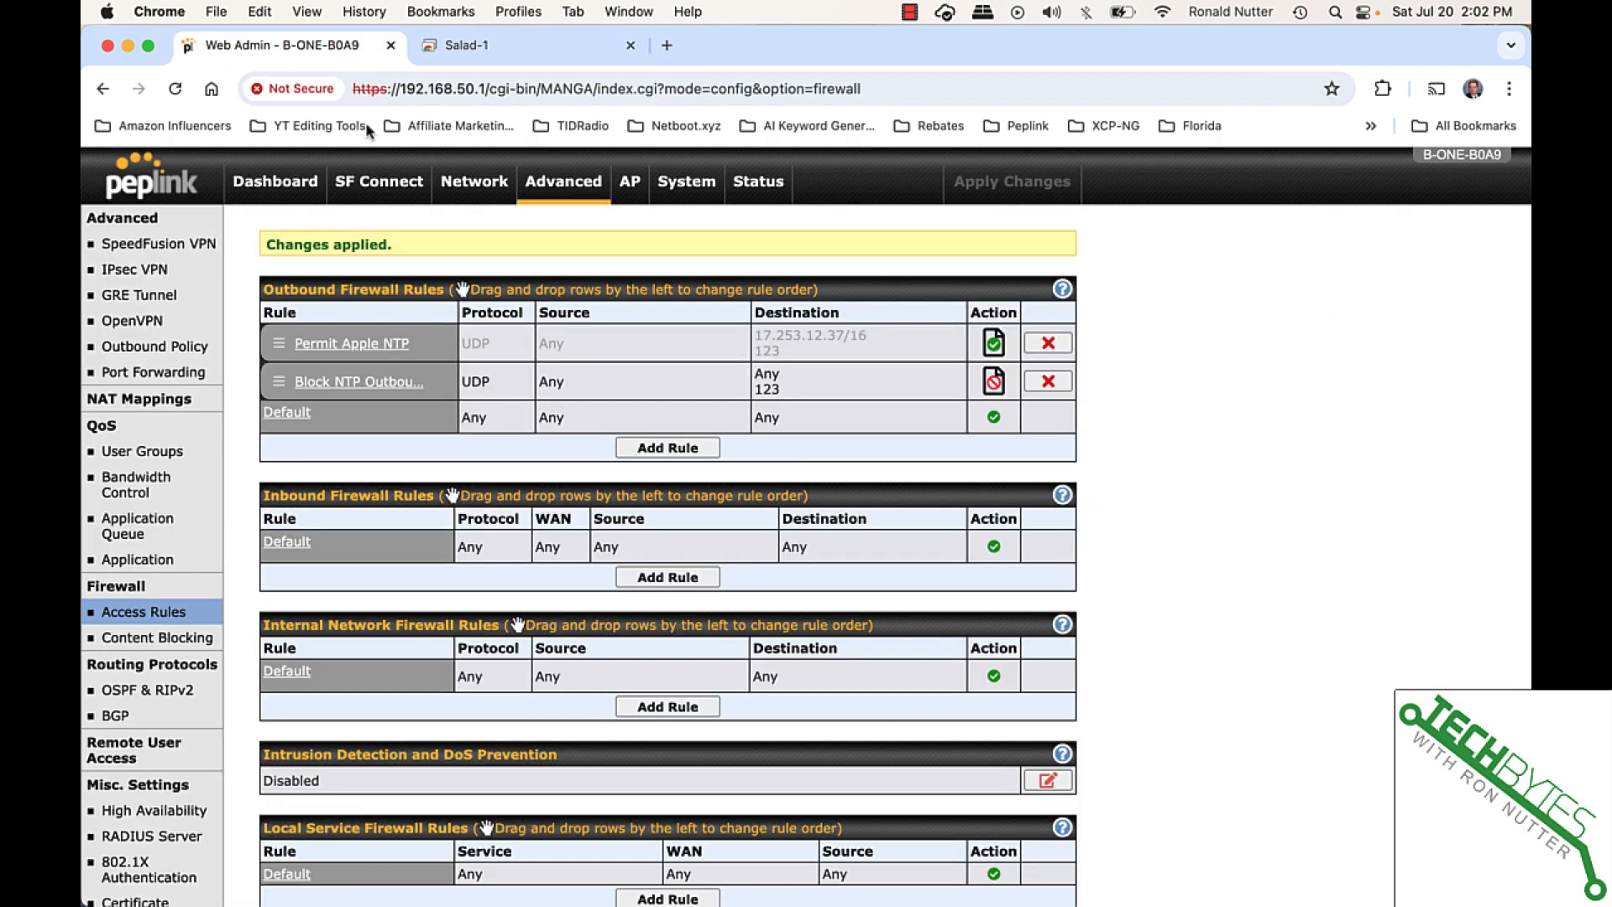
pyautogui.click(347, 344)
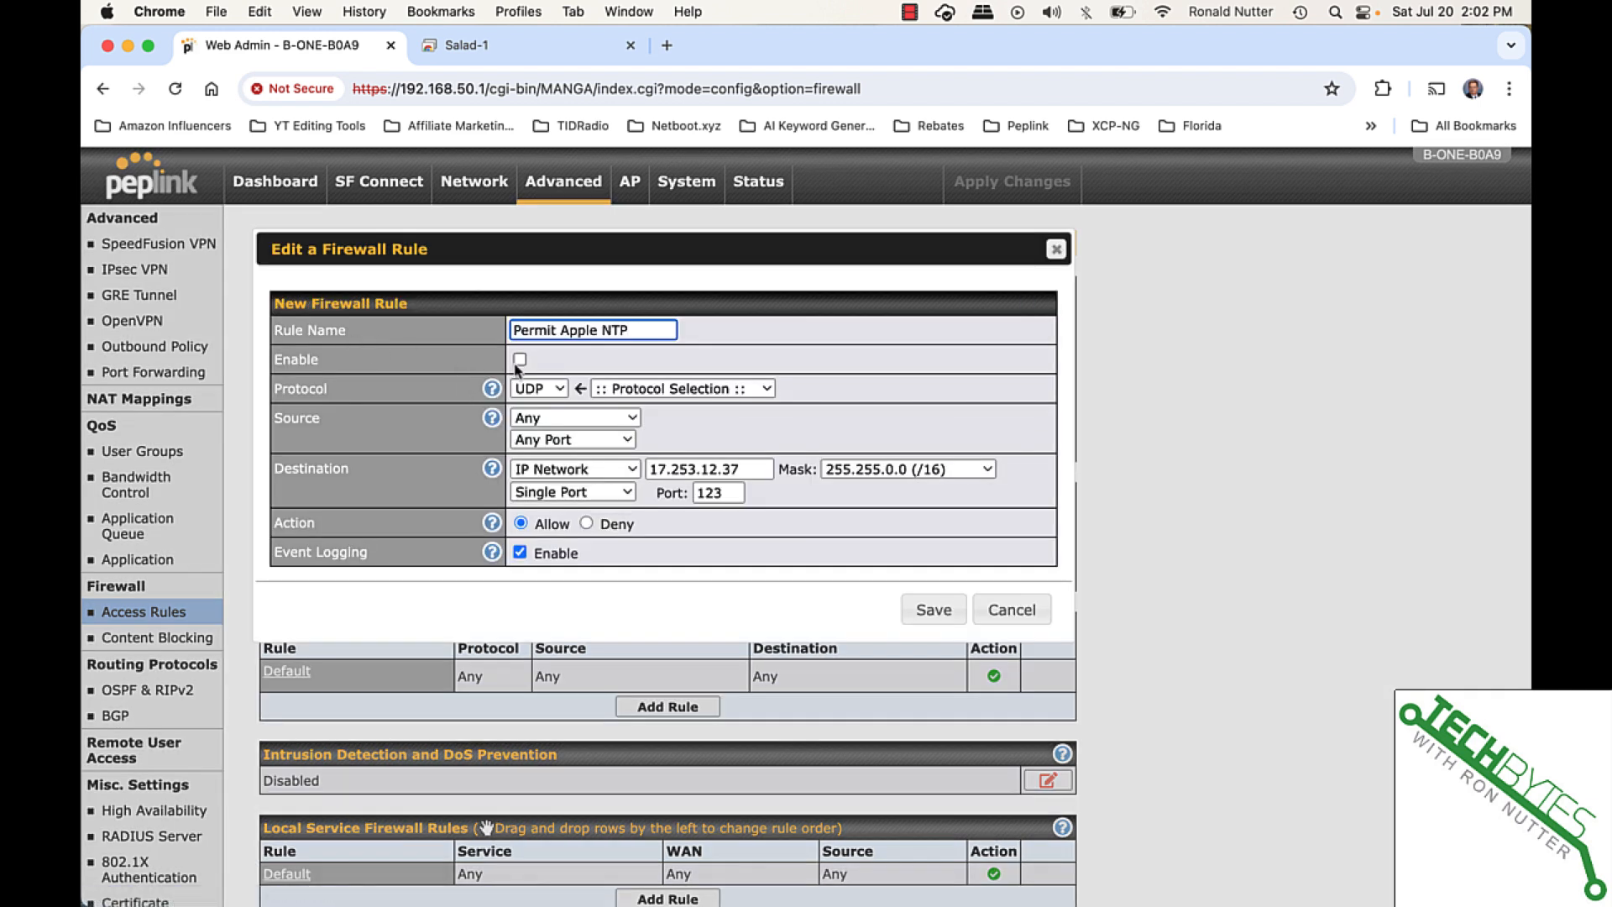
pyautogui.click(460, 47)
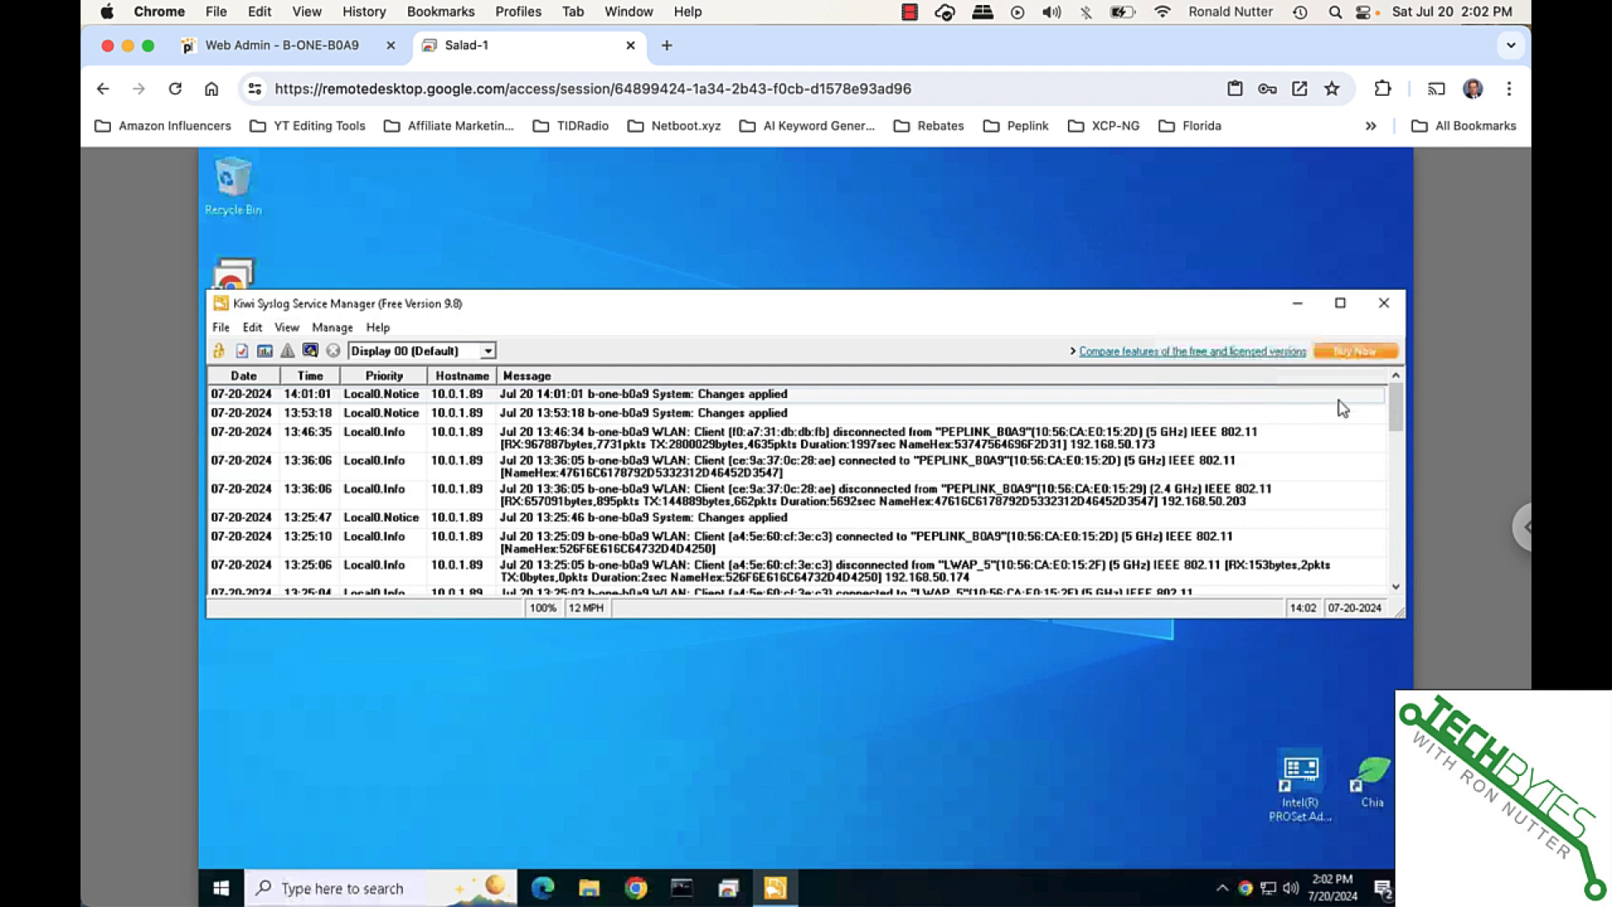
pyautogui.moveTo(1395, 410); pyautogui.dragTo(1396, 363)
pyautogui.click(286, 48)
pyautogui.click(519, 359)
pyautogui.click(931, 609)
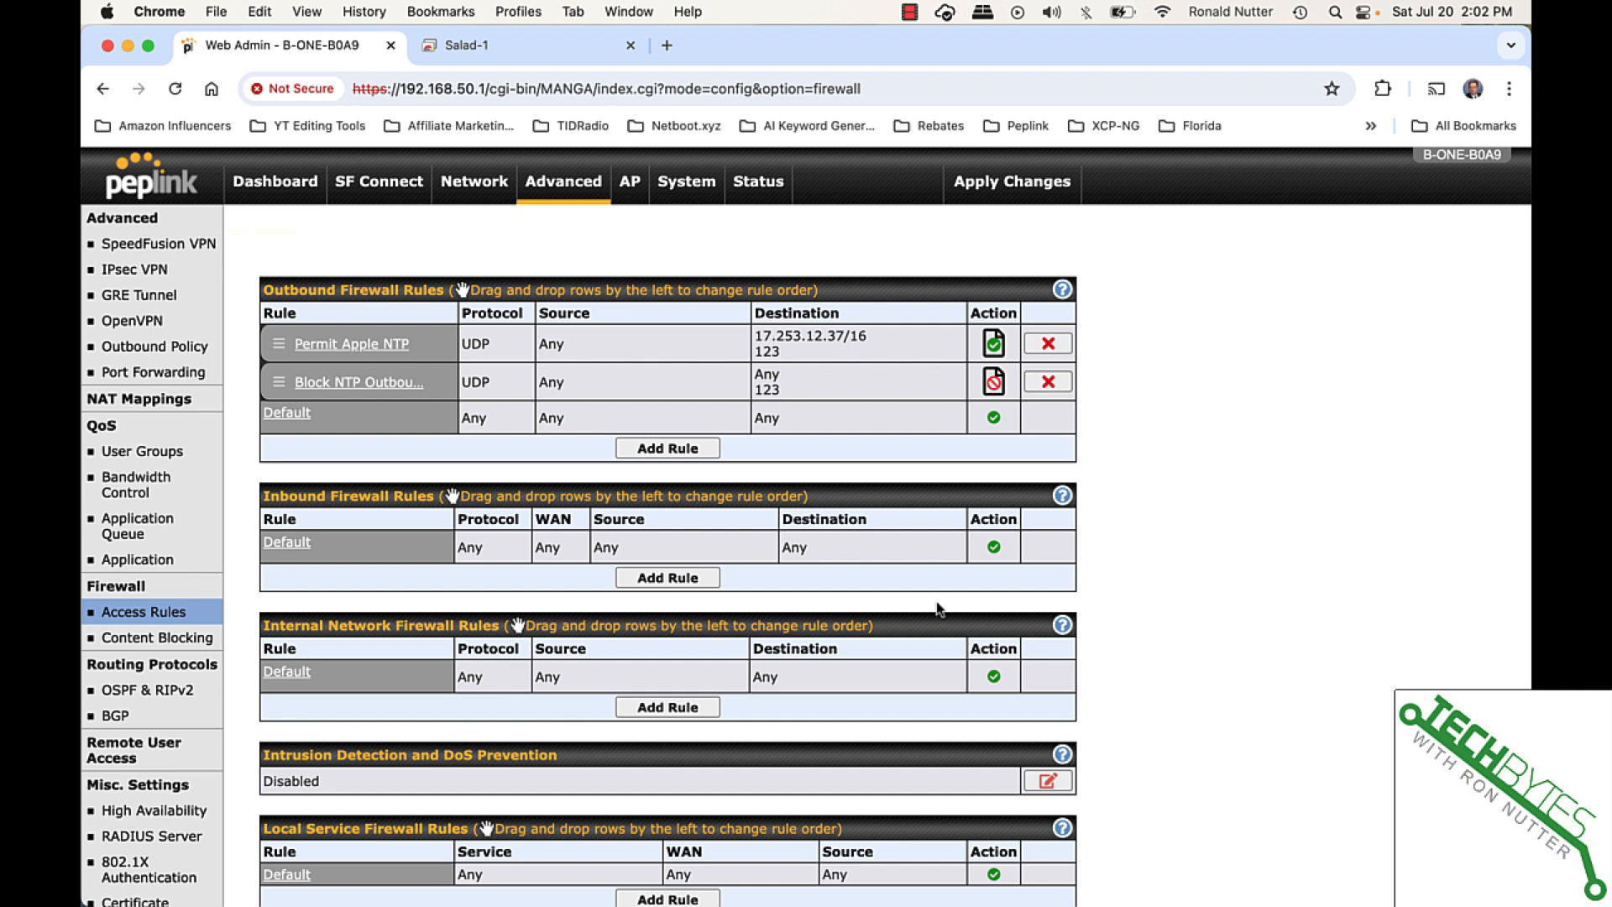
# - Apply the re-enabled firewall rule, check the newest syslog messages on the Salad-1 remote desktop and return to the router's web admin
pyautogui.click(1004, 187)
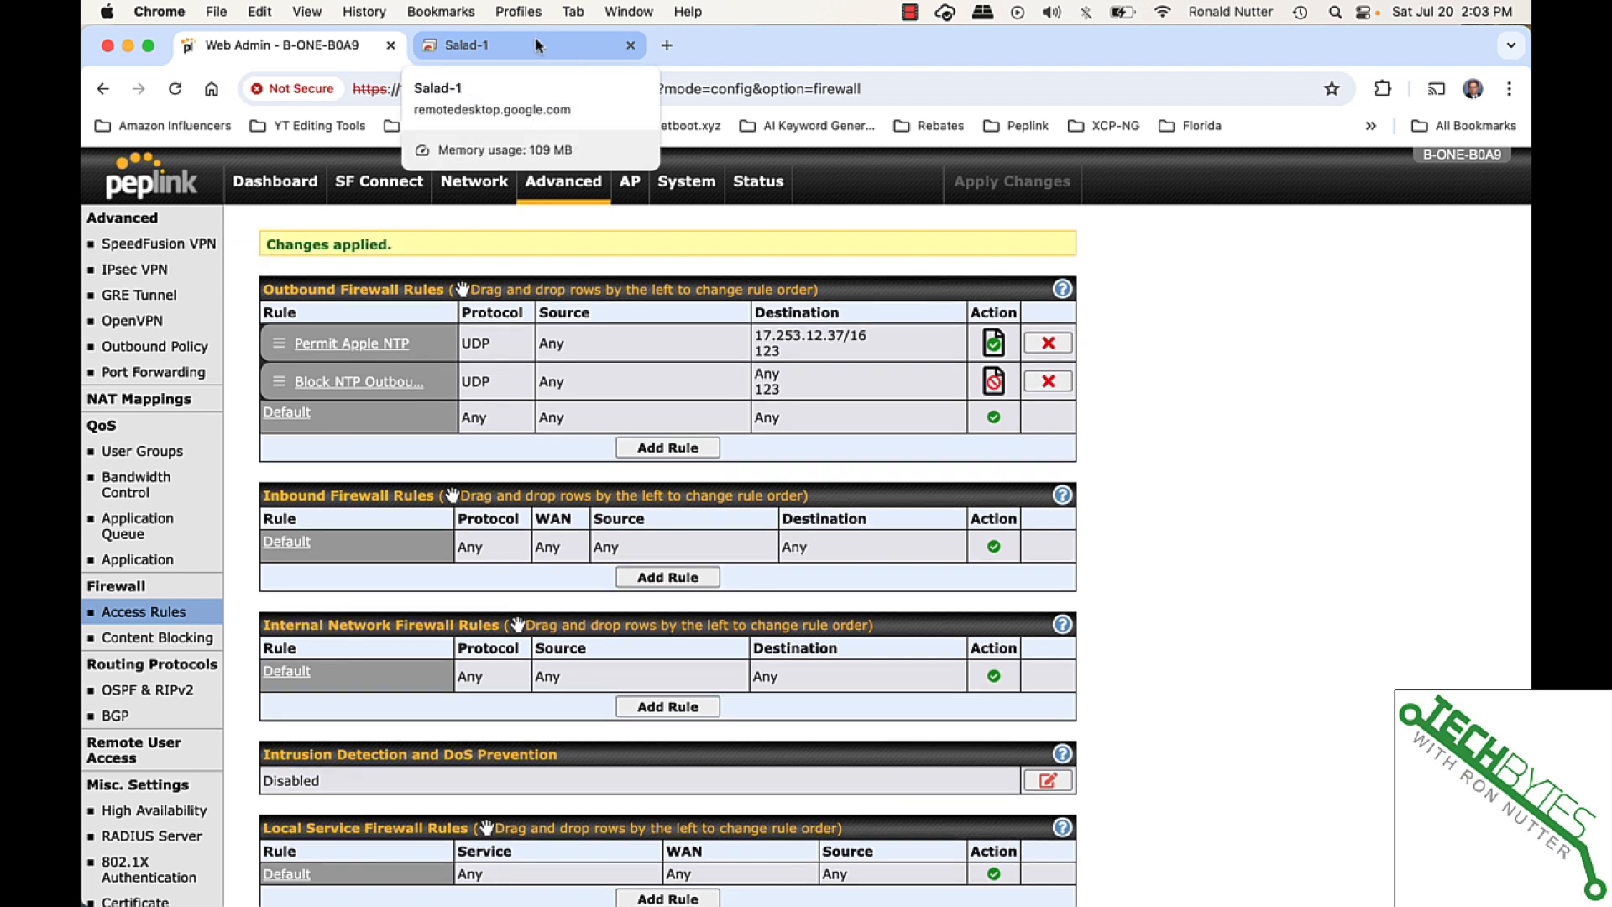
pyautogui.click(538, 45)
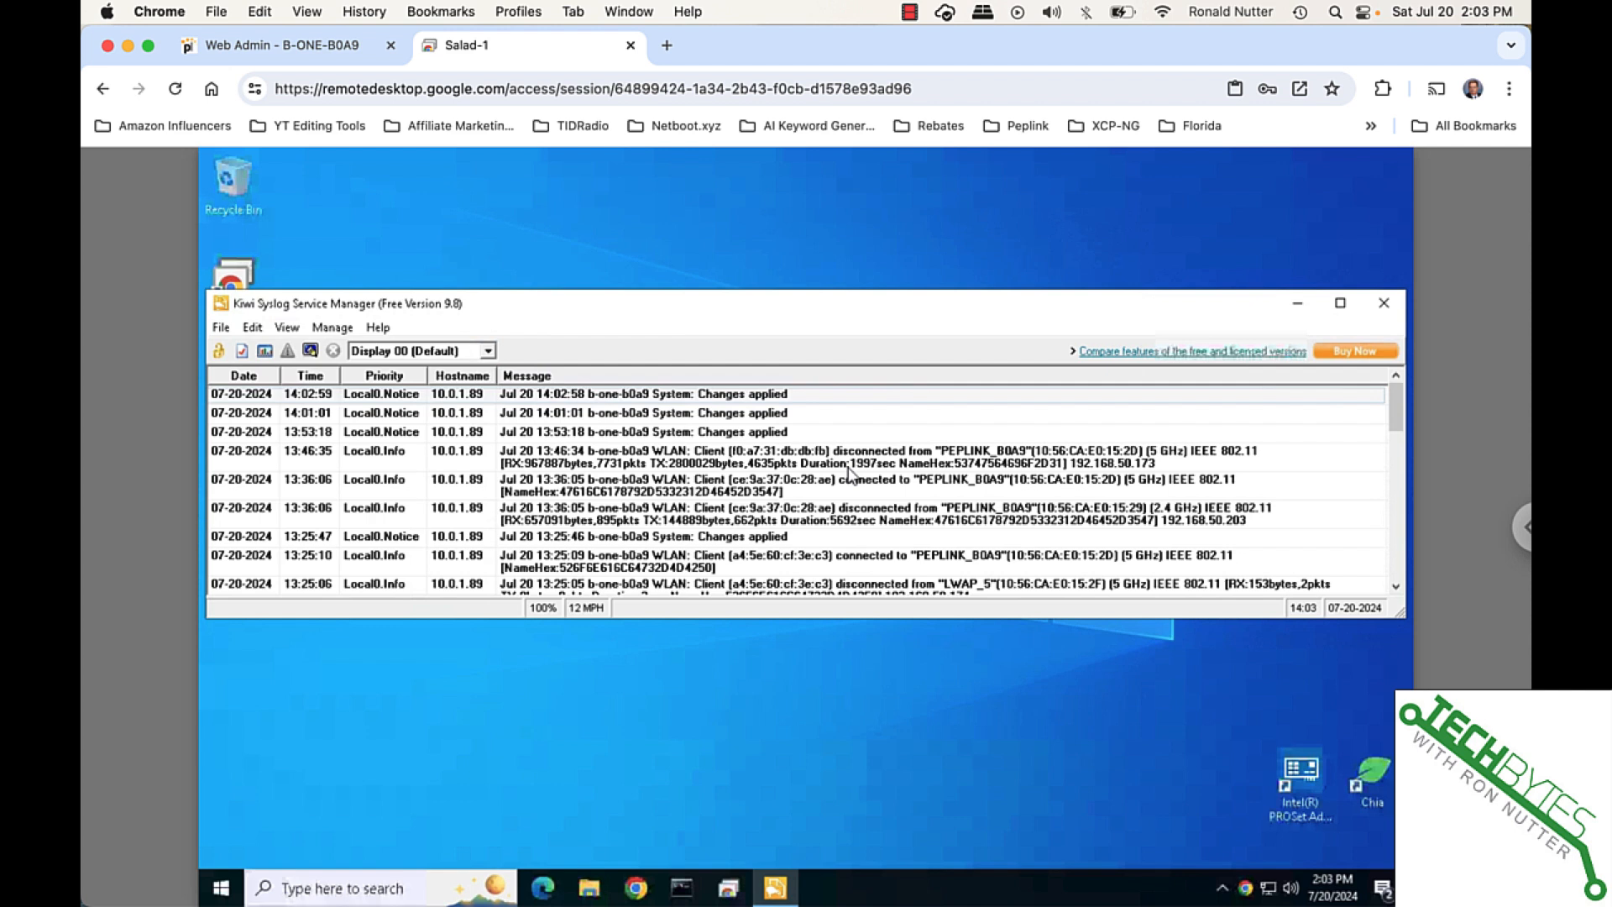
pyautogui.click(340, 51)
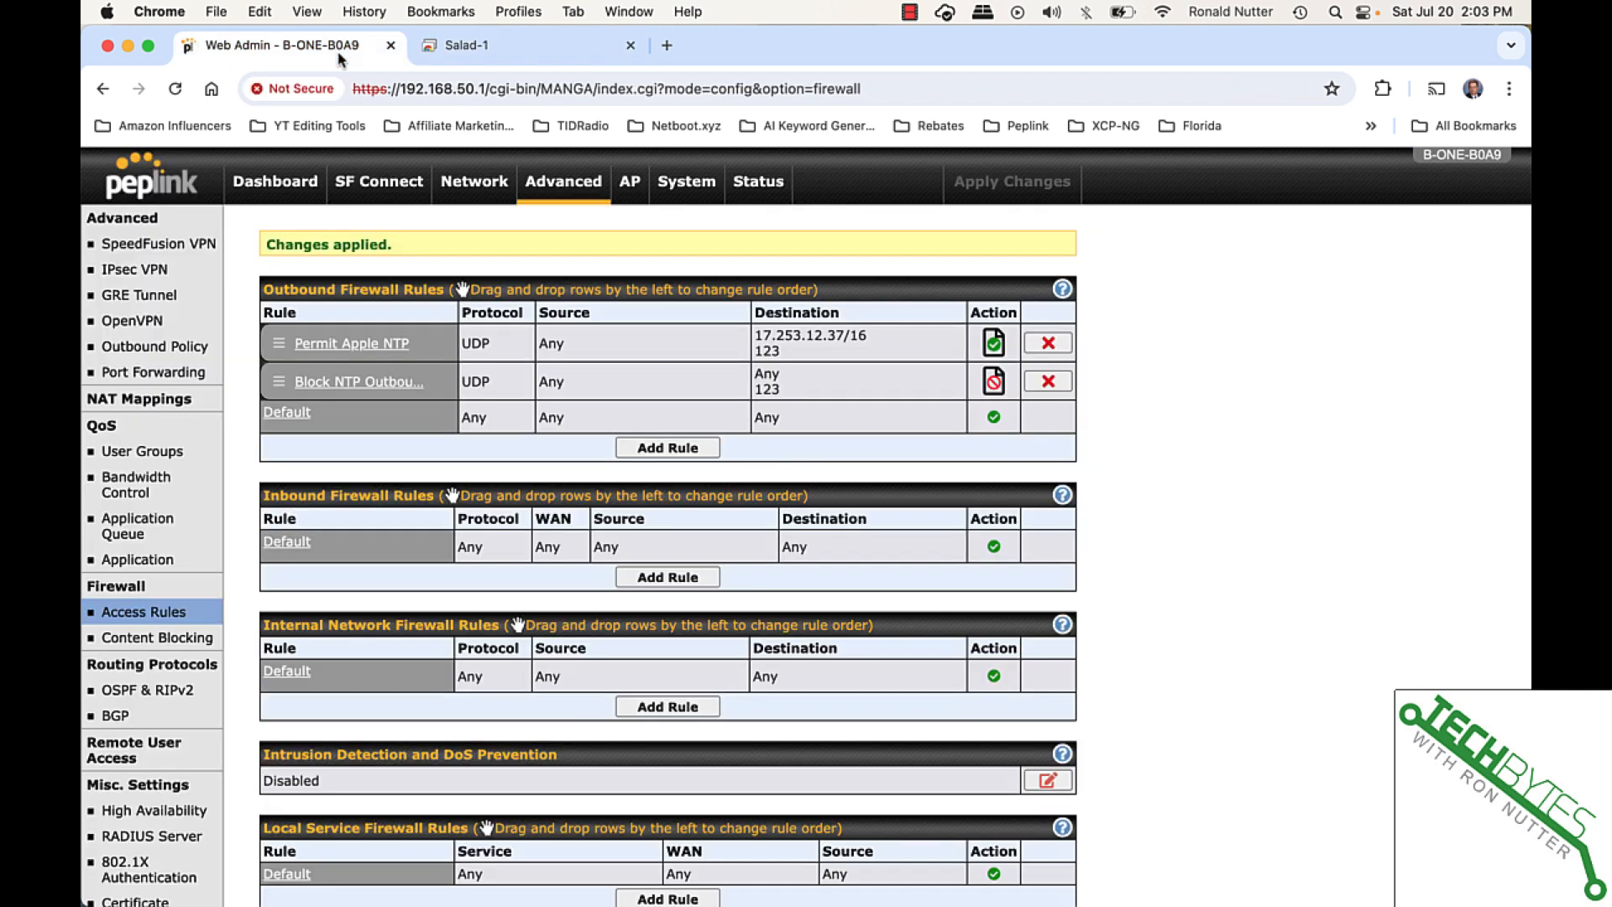